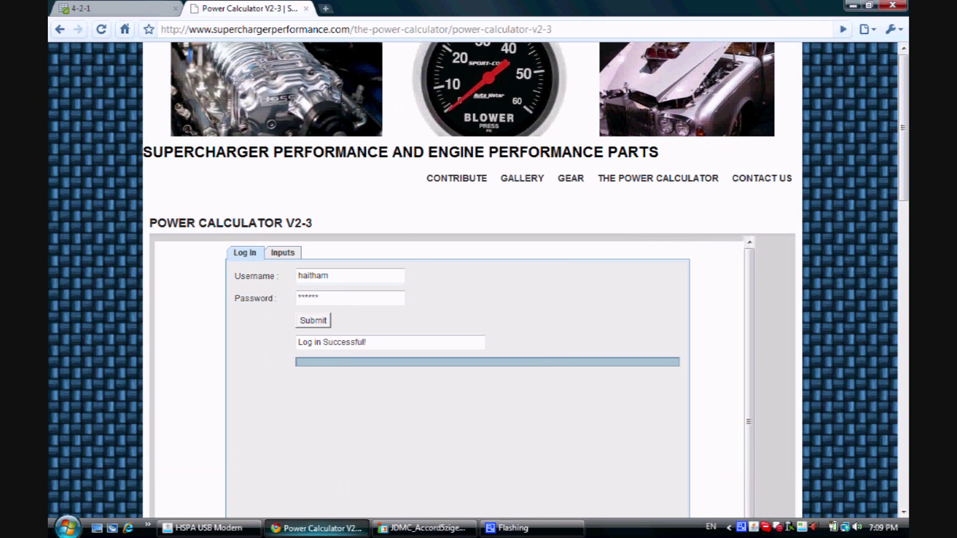
- Enter engine size 1800 cc, 4 cylinders and a 6200 rpm redline on the Inputs form
click(293, 254)
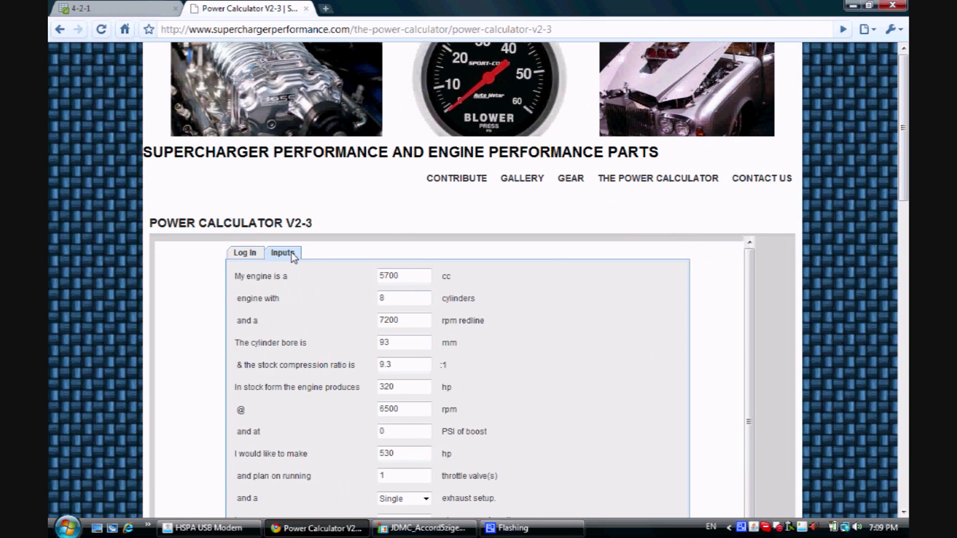
drag(903, 128, 902, 175)
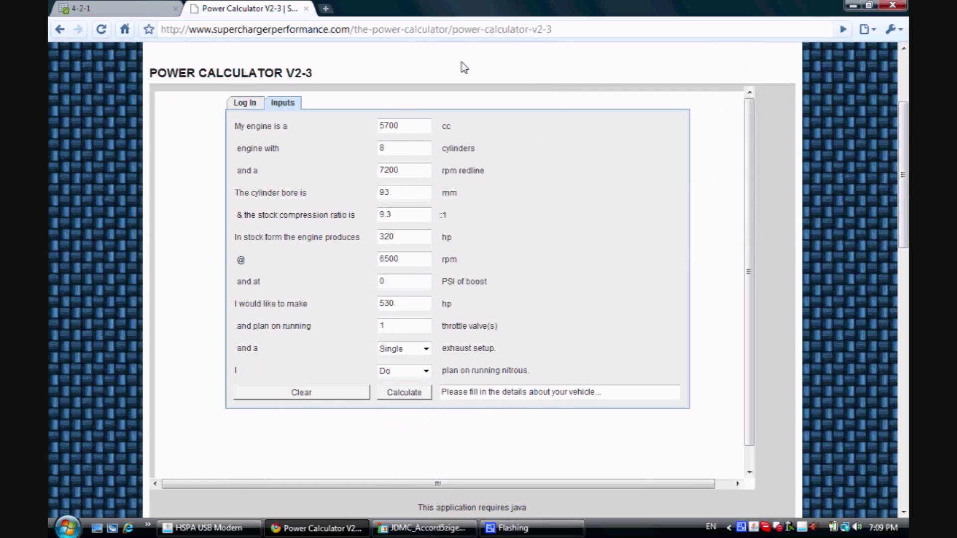
drag(406, 124, 273, 141)
text(1800)
double_click(387, 146)
text(4)
key(Tab)
text(6200)
key(Tab)
- Set the bore to 73 mm and stock power to 163 hp at 5800 rpm
key(shift+End)
text(73)
key(Tab)
key(Tab)
key(shift+End)
text(163)
- Set boost to 6 PSI, target power to 163 hp, and nitrous to Do NOT
key(Tab)
key(shift+Right)
key(shift+Right)
key(shift+Right)
key(shift+Right)
text(5800)
key(Tab)
key(shift+Right)
text(6)
key(Tab)
key(shift+Right)
key(shift+Right)
key(shift+Right)
text(163)
key(Tab)
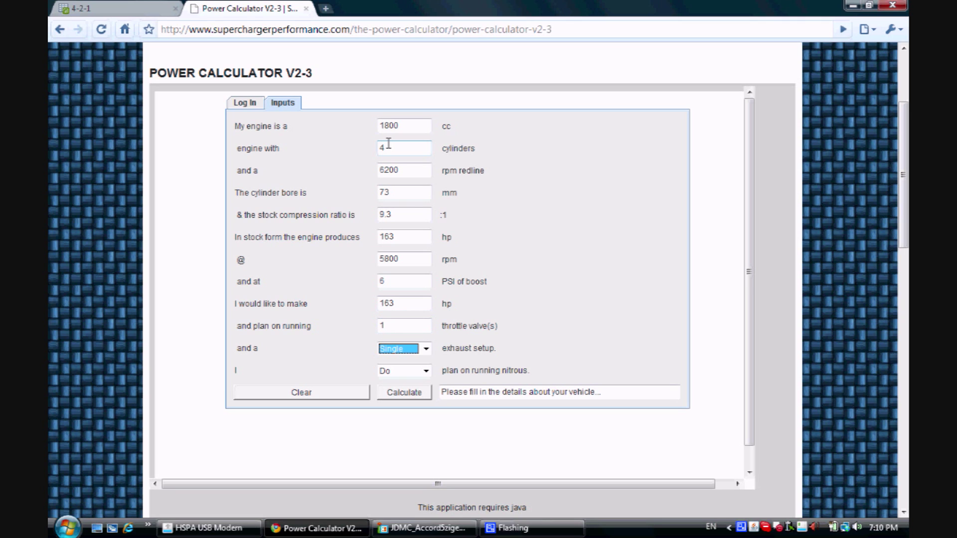
key(Tab)
key(Down)
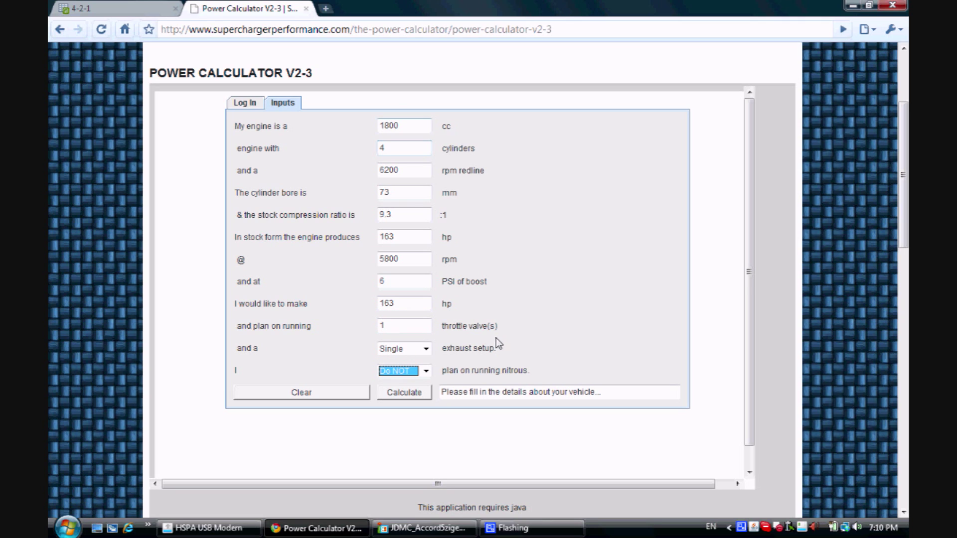
click(432, 304)
click(379, 302)
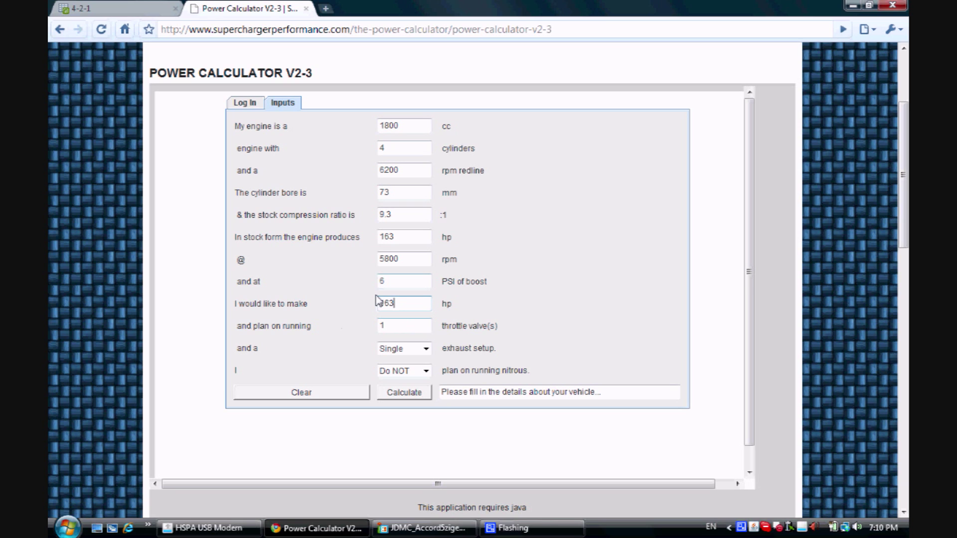
click(404, 236)
click(404, 305)
- Calculate and scroll the results down to the Header and Exhaust section
click(399, 393)
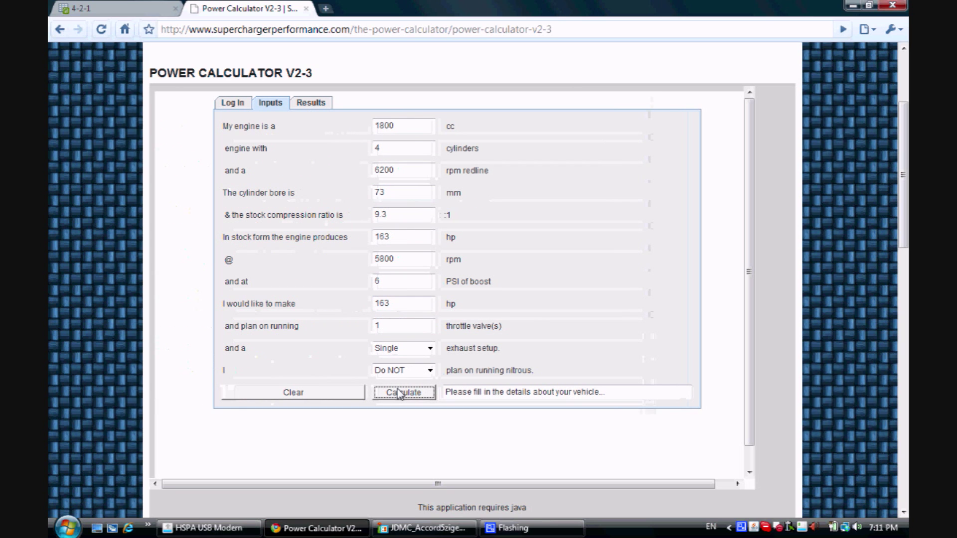
click(314, 101)
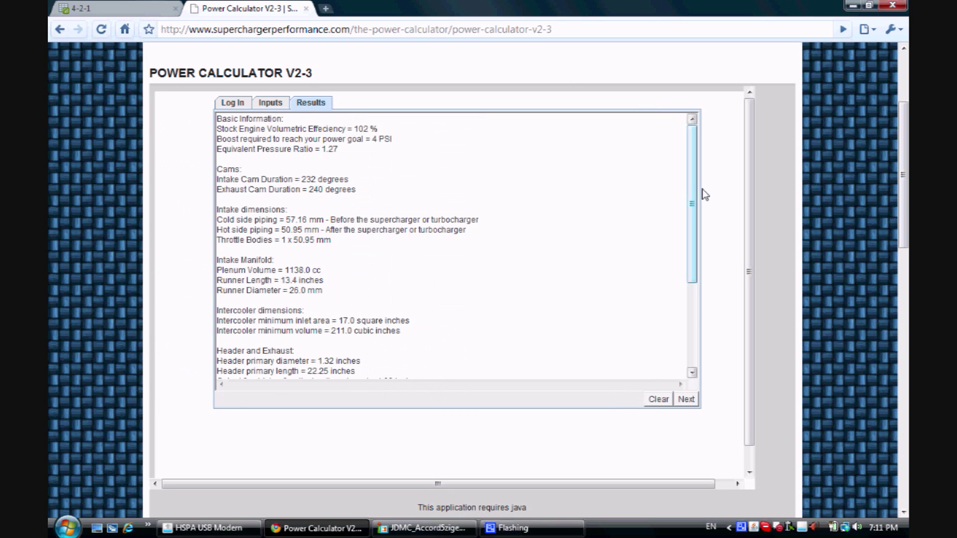
scroll(694, 187, down, 5)
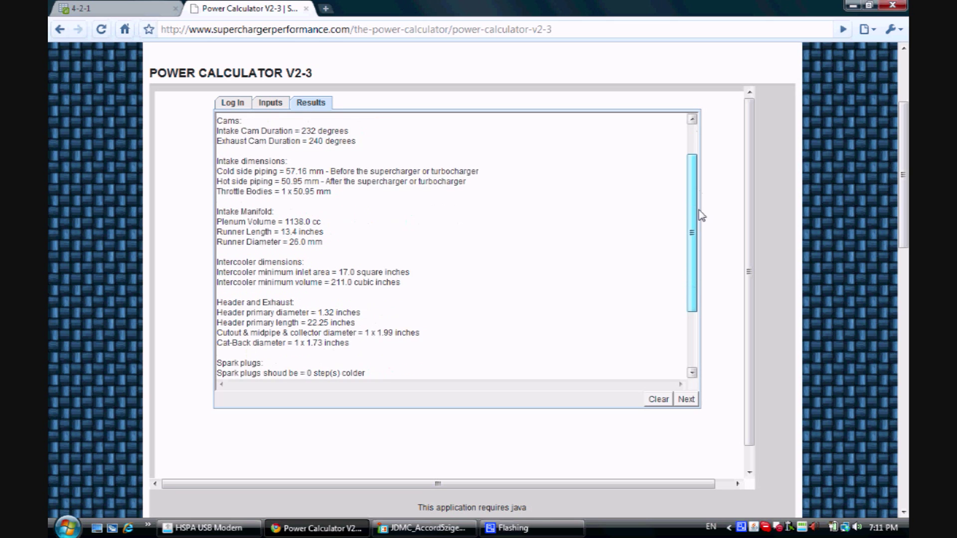
scroll(700, 214, down, 3)
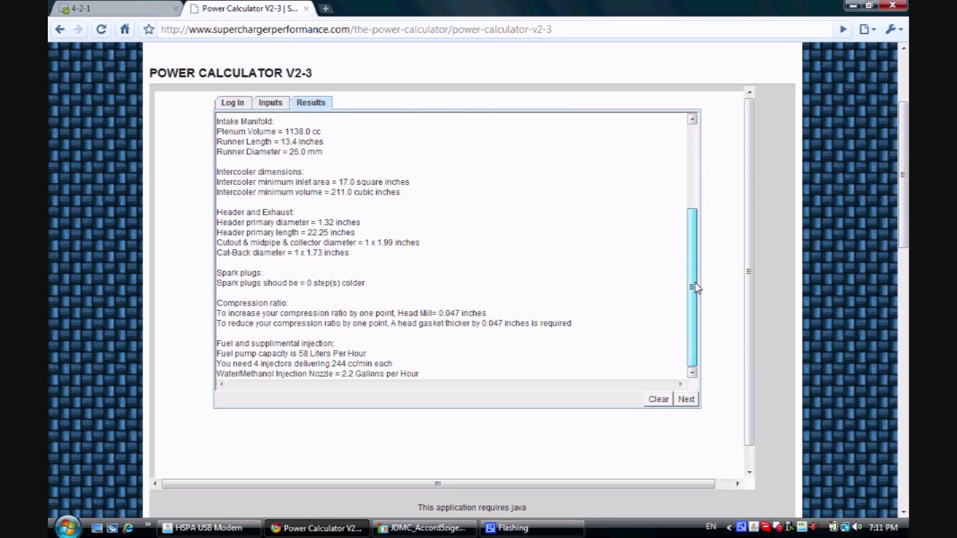
- Highlight the header primary diameter 1.32 and collector diameter 1.99 in the results
drag(367, 222, 316, 218)
click(371, 233)
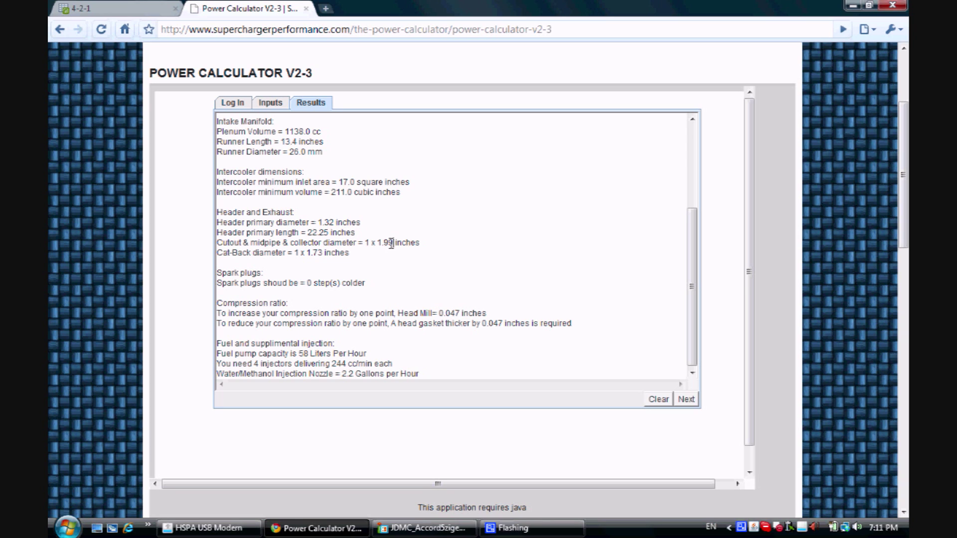
drag(393, 244, 374, 245)
click(375, 249)
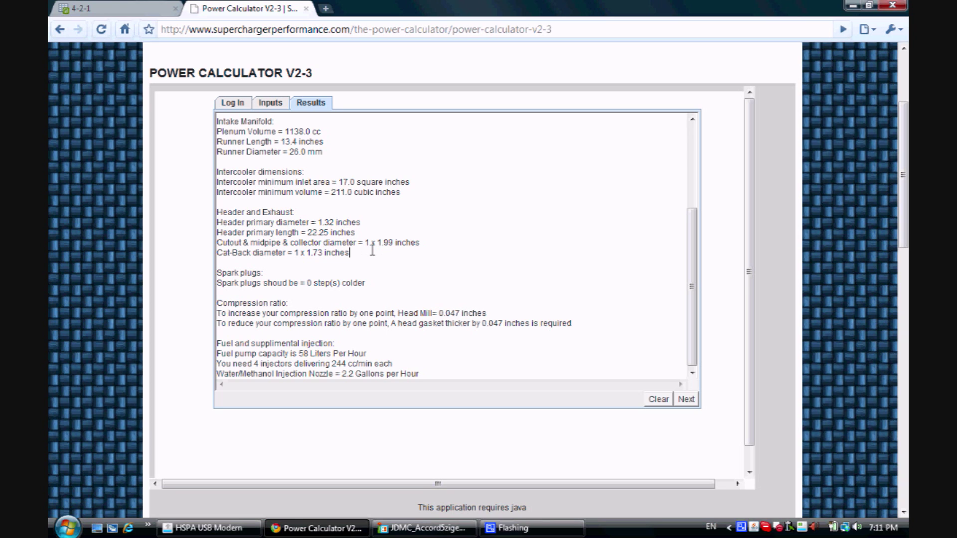
- Enter primary diameter 1.32 in cell B2 of the 4-2-1 sheet
click(114, 6)
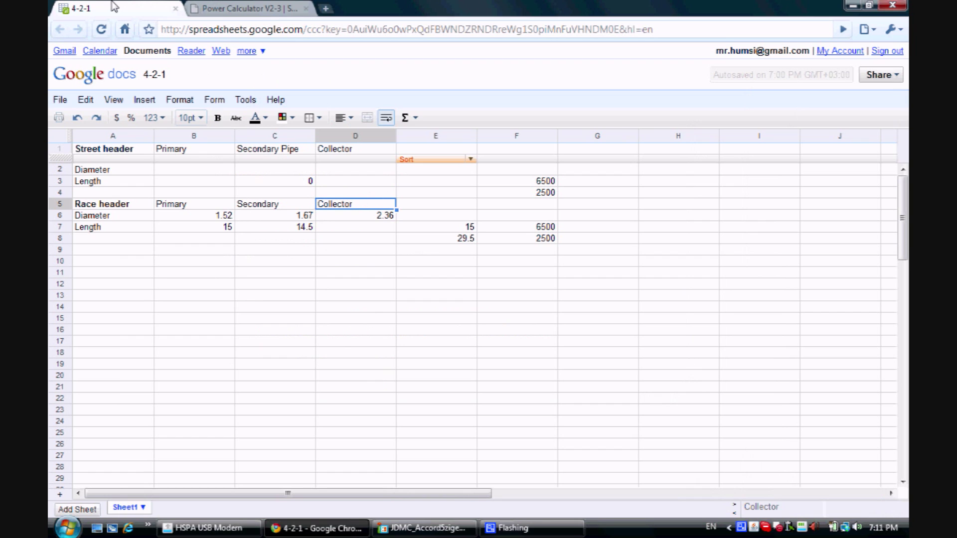
key(Up)
key(Up)
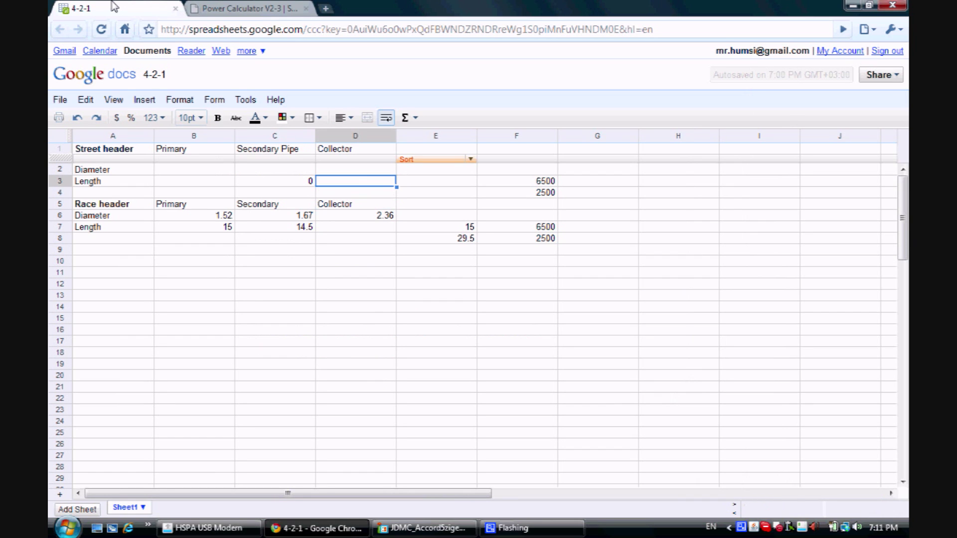
key(Left)
key(Left)
key(Up)
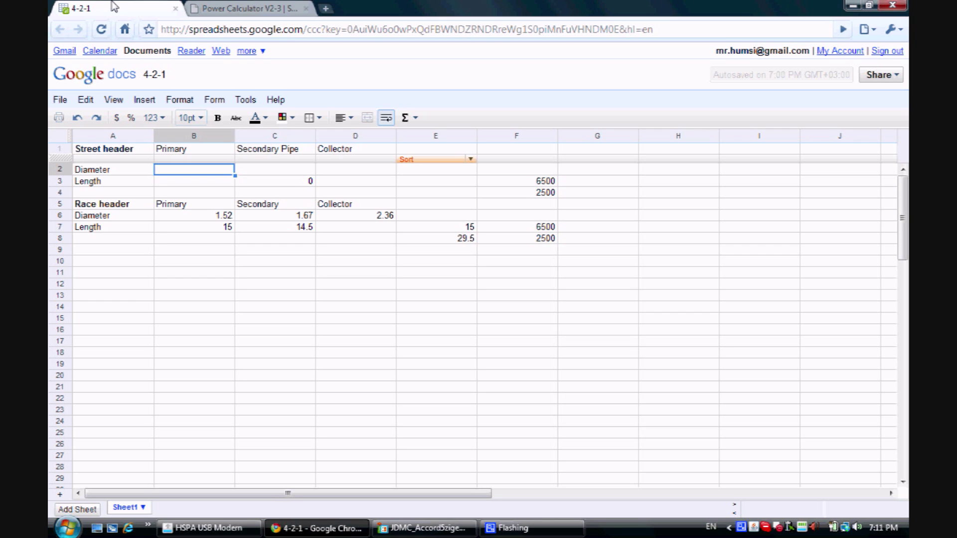
text(1.)
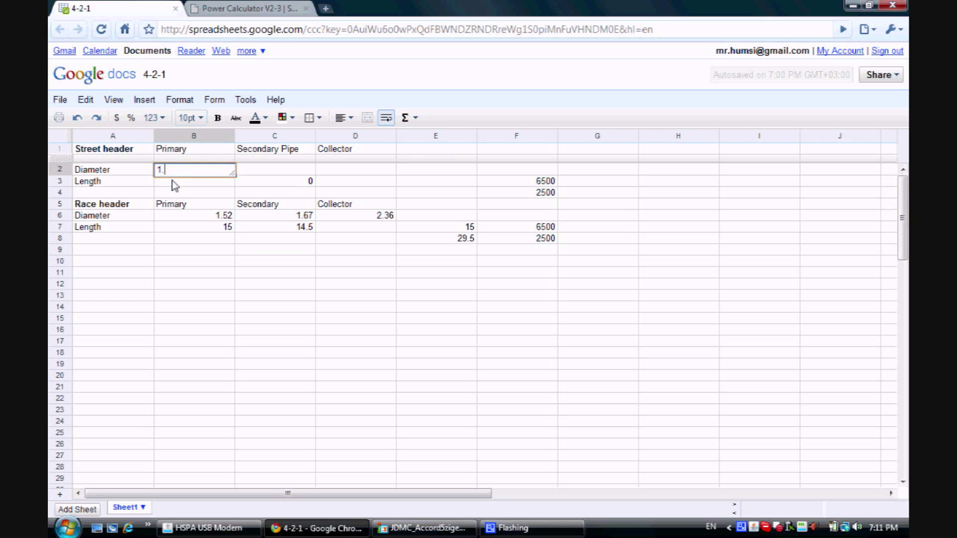
text(32)
key(Tab)
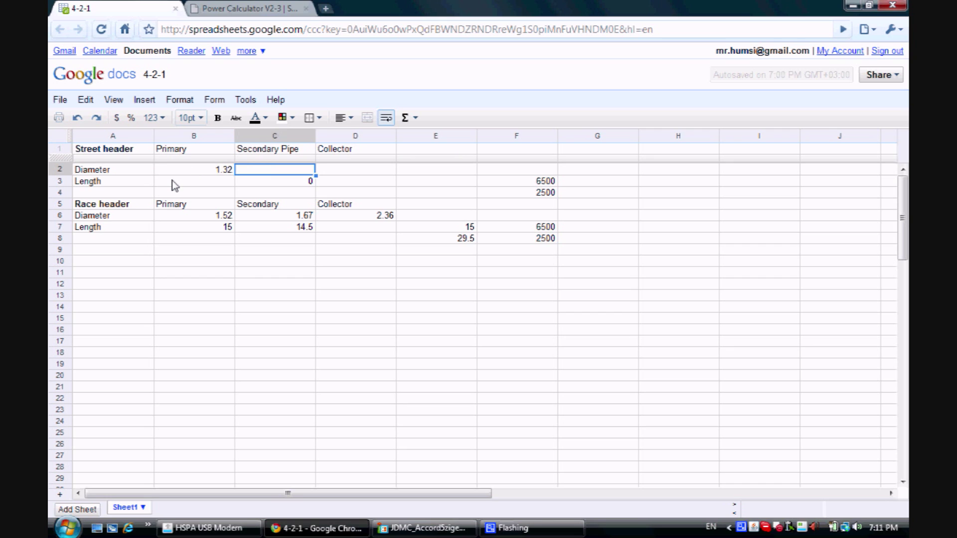
- Enter collector diameter 2 in D2, then move along row 3 to E3
key(Down)
key(Up)
key(Right)
text(2)
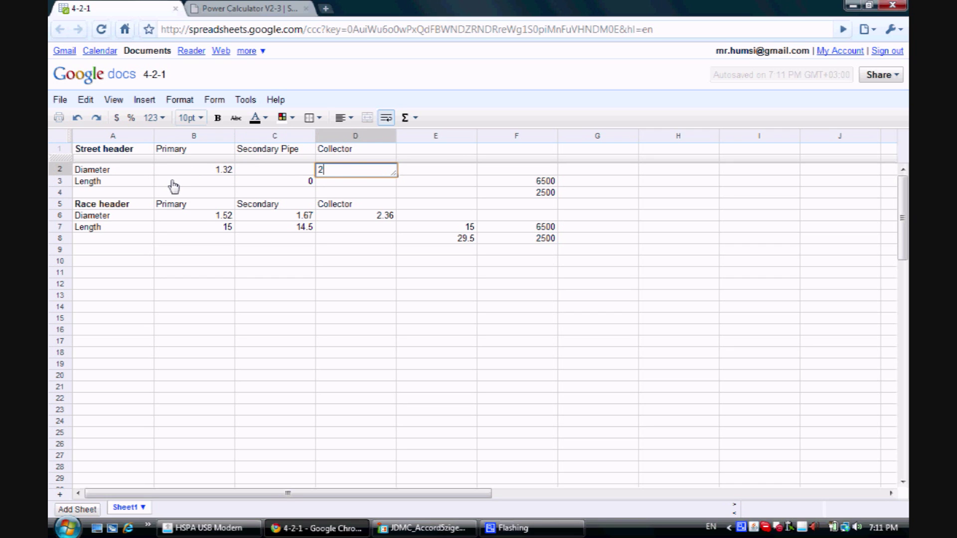
key(Return)
key(Right)
key(Left)
key(Left)
key(Left)
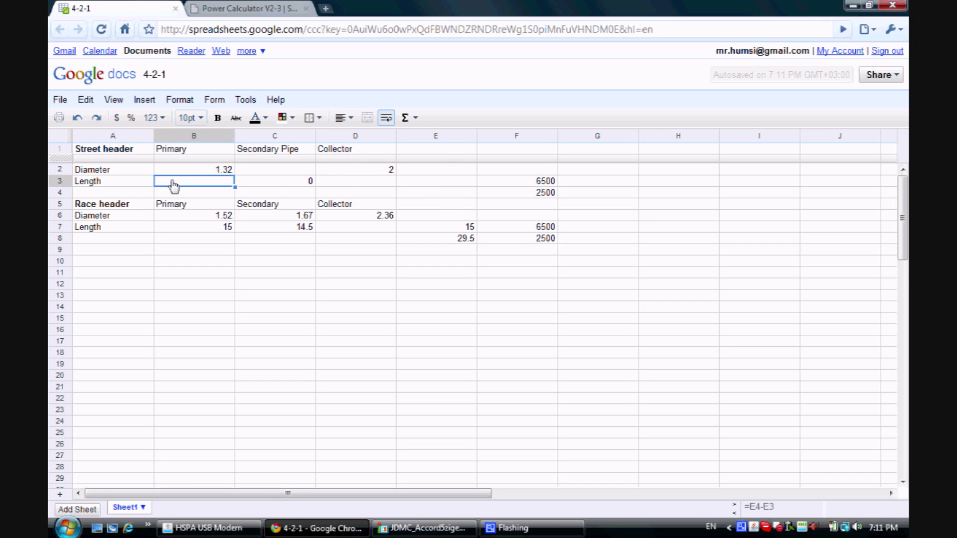
key(Right)
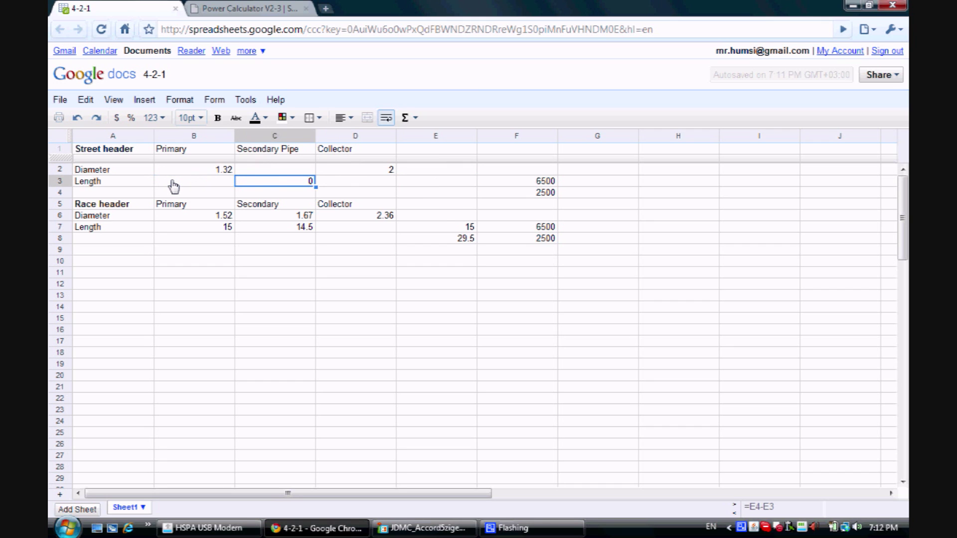
key(Right)
key(Right)
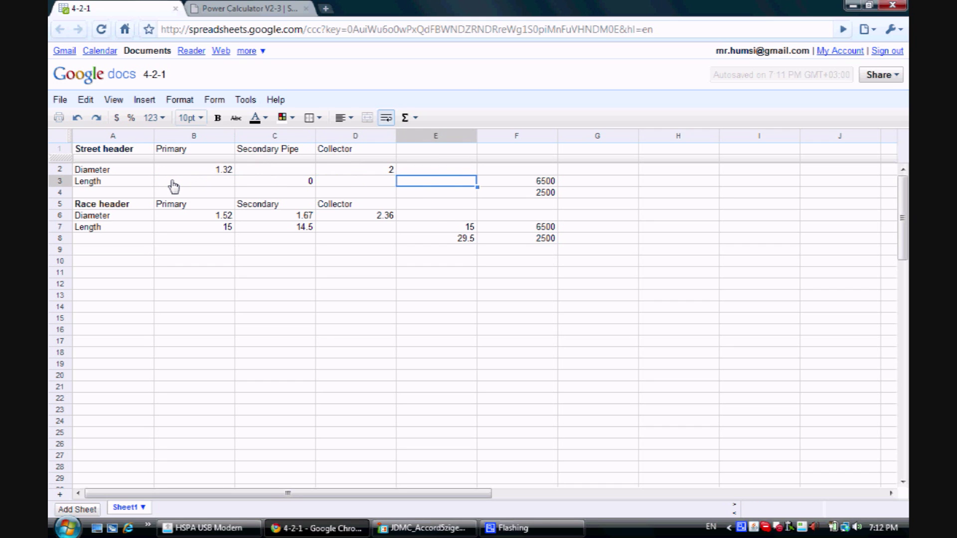
click(217, 8)
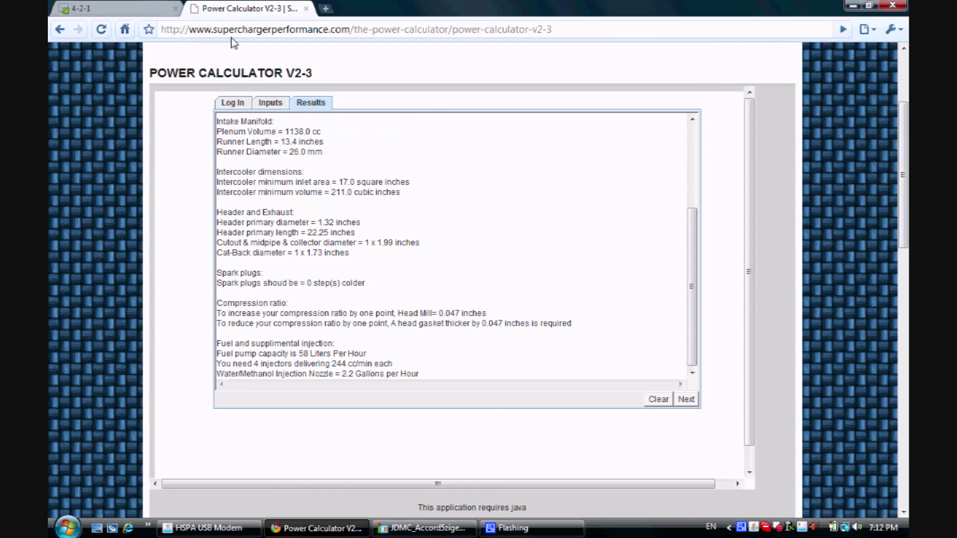
- Enter 6200 rpm in F3 and primary length 22.25 in E3 of the sheet
click(275, 104)
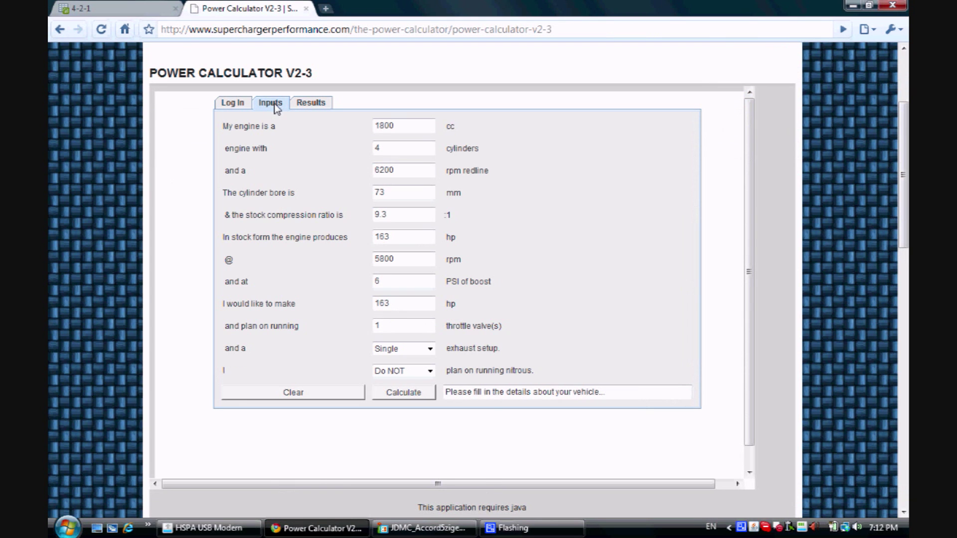
click(301, 105)
click(149, 7)
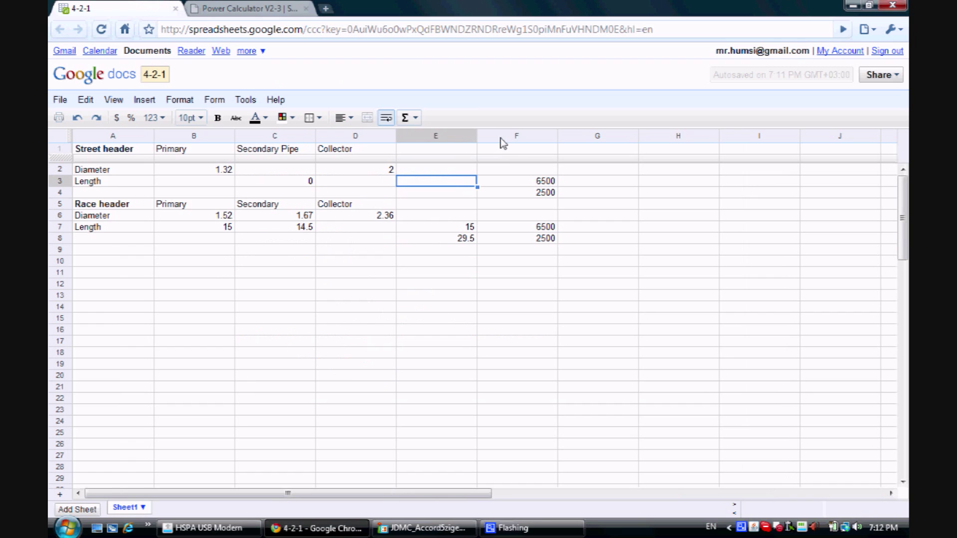
click(514, 174)
click(515, 181)
text(6200)
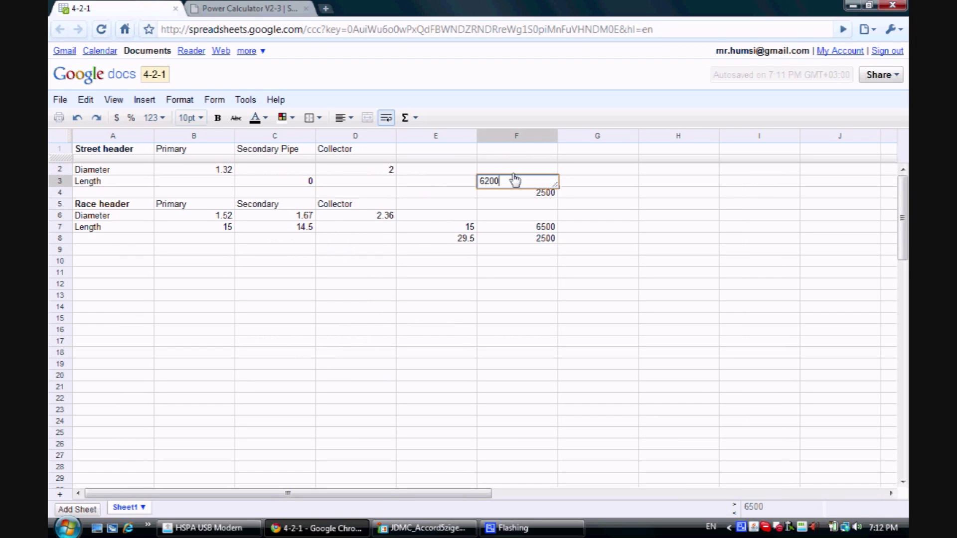
key(Left)
text(22.25)
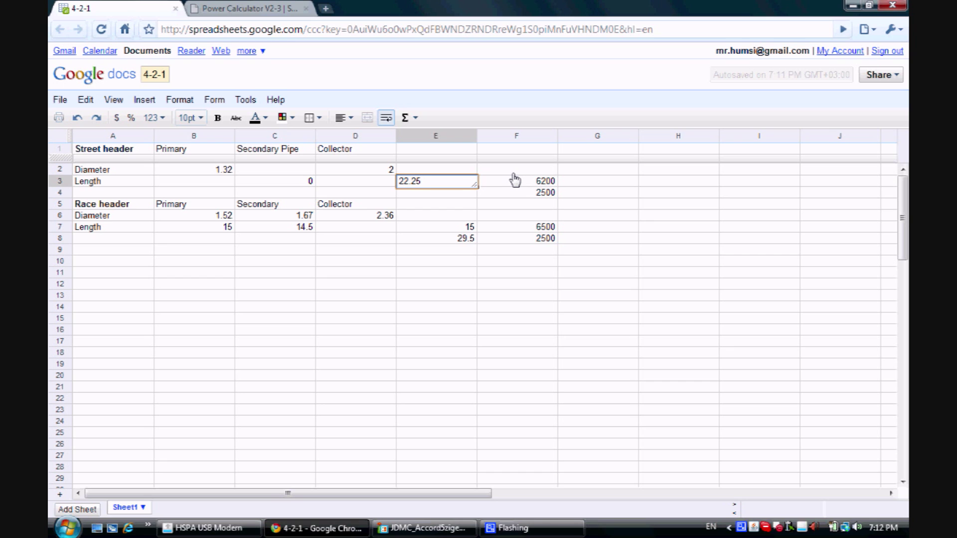
key(Return)
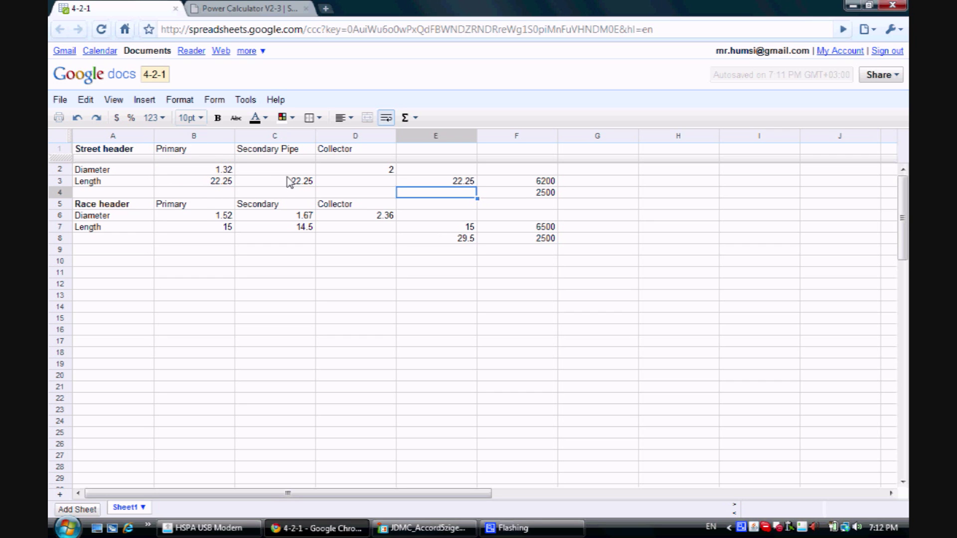
- Change the rpm redline from 6200 to 2500, recalculate, and view the results
click(259, 7)
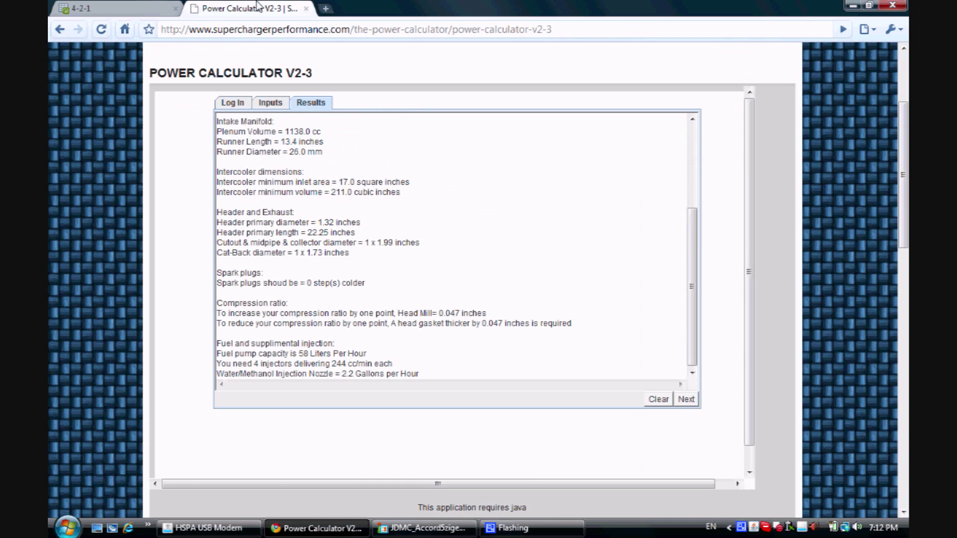
click(277, 106)
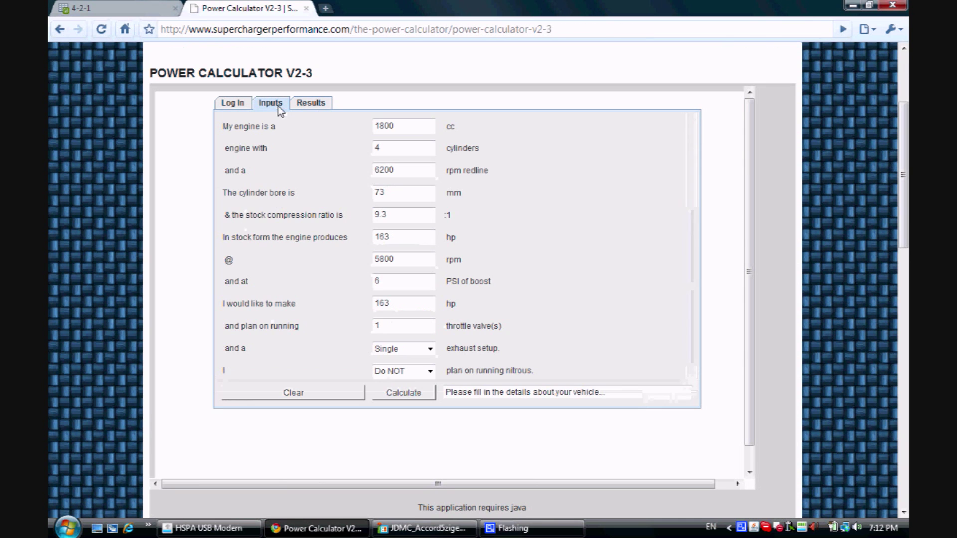
click(424, 166)
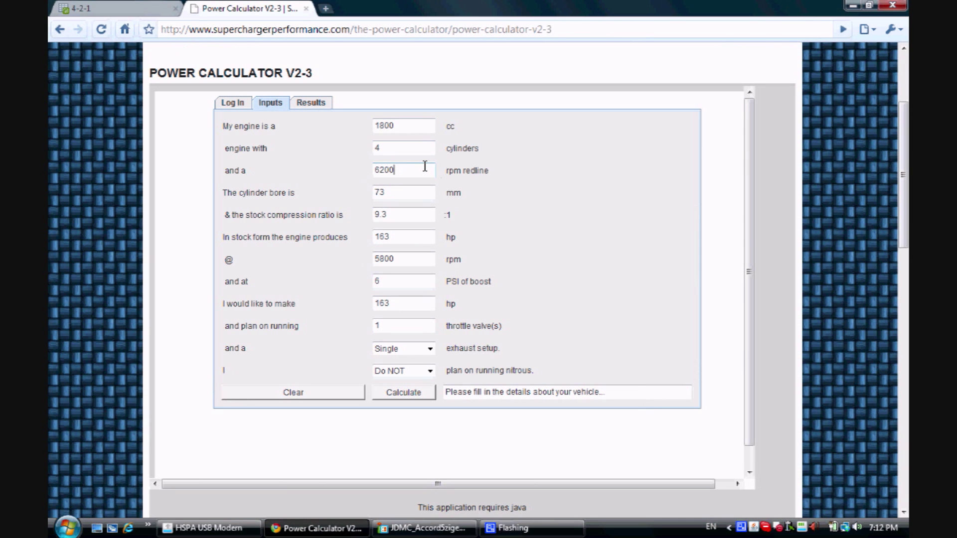
double_click(425, 166)
click(428, 168)
double_click(428, 168)
text(2500)
double_click(418, 171)
click(410, 391)
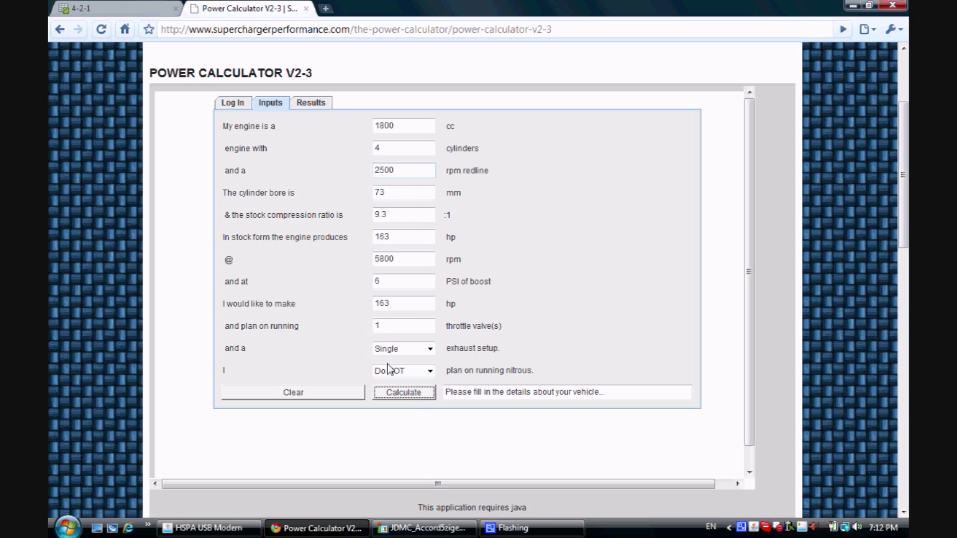
click(309, 104)
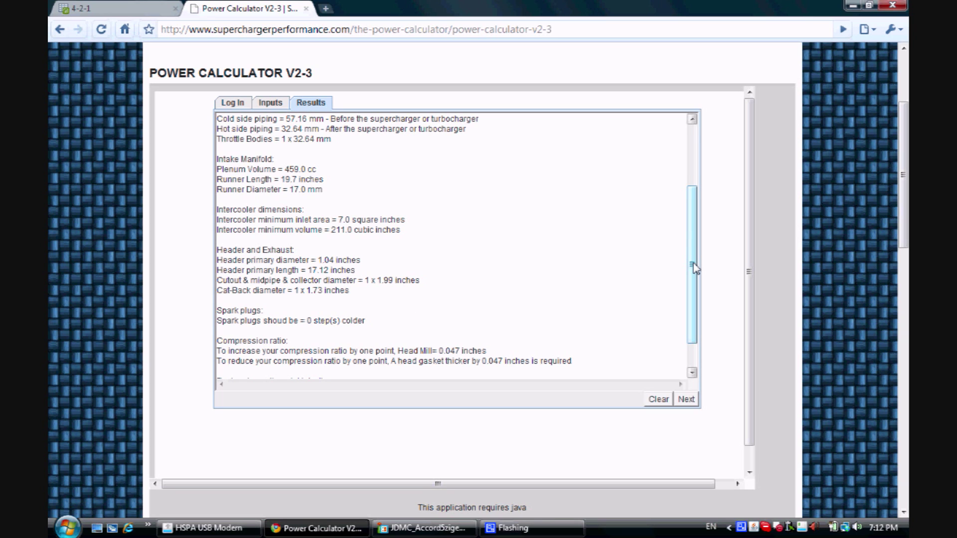
- Review the 2500 rpm results, highlighting the 33 PSI boost figure
drag(695, 268, 685, 189)
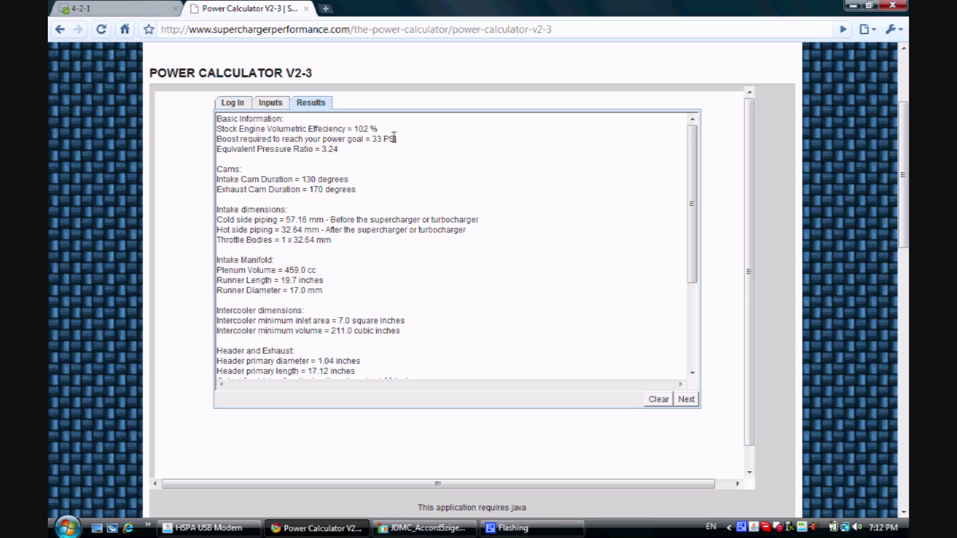
drag(397, 139, 371, 139)
click(382, 187)
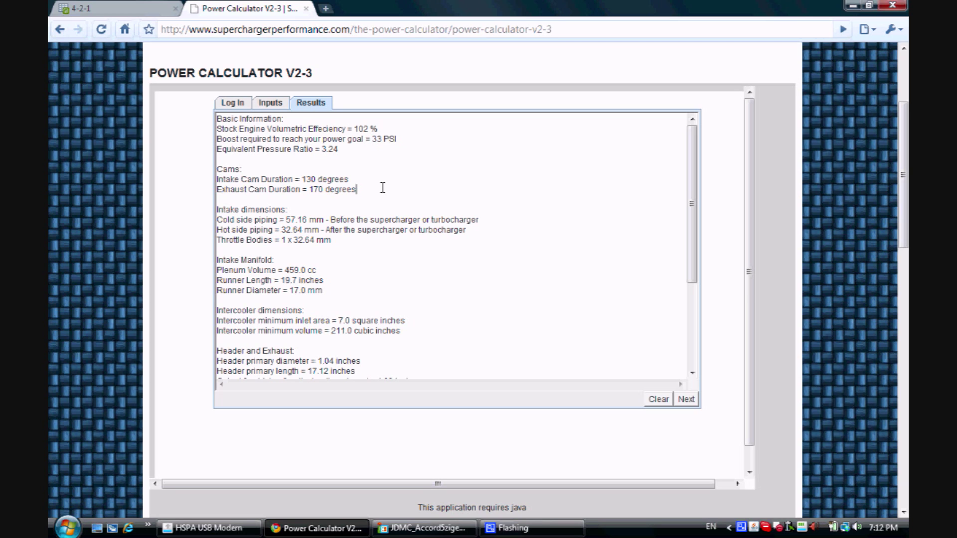
- Change the target horsepower from 163 to 95 and recalculate
click(270, 103)
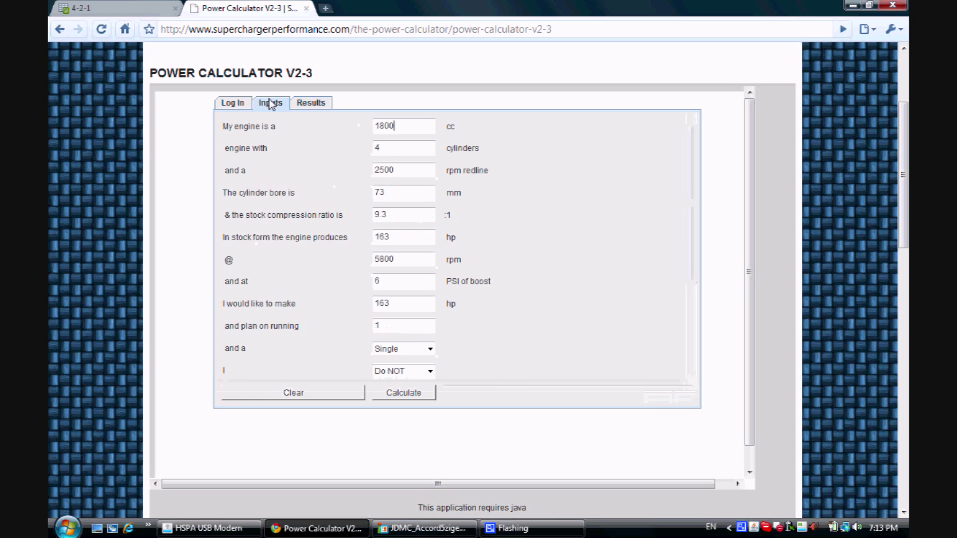
click(417, 169)
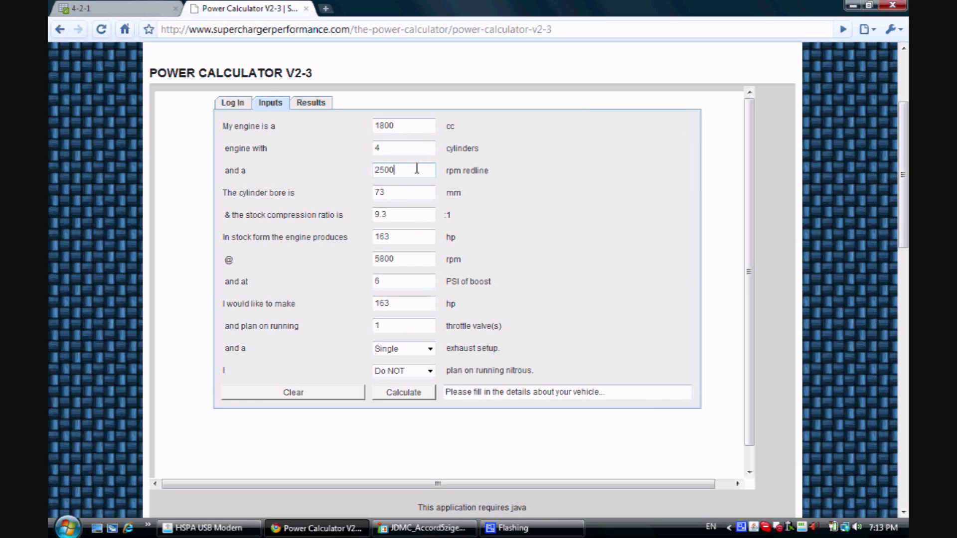
click(421, 305)
double_click(421, 305)
text(95)
click(418, 395)
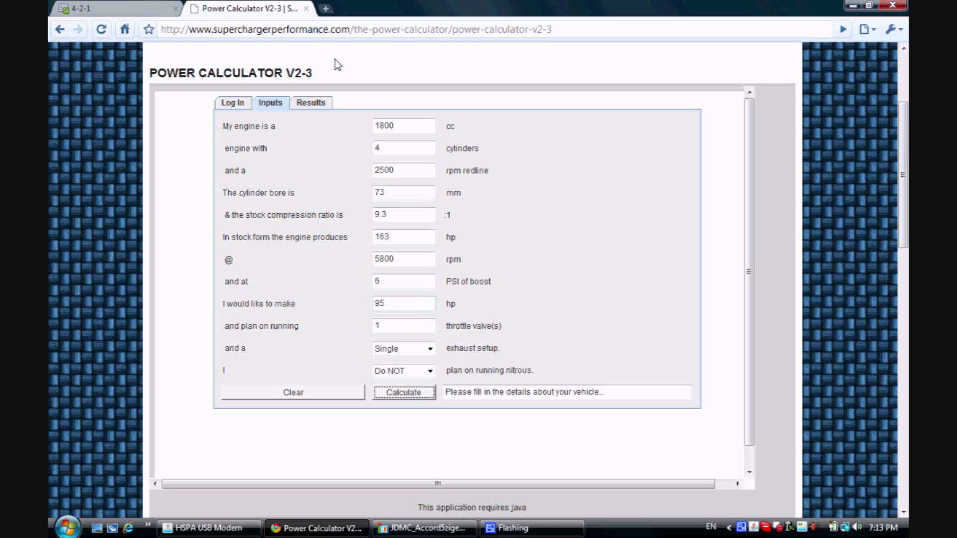
- Check the 95 hp results, then set the power goal to 80 hp and recalculate
click(313, 105)
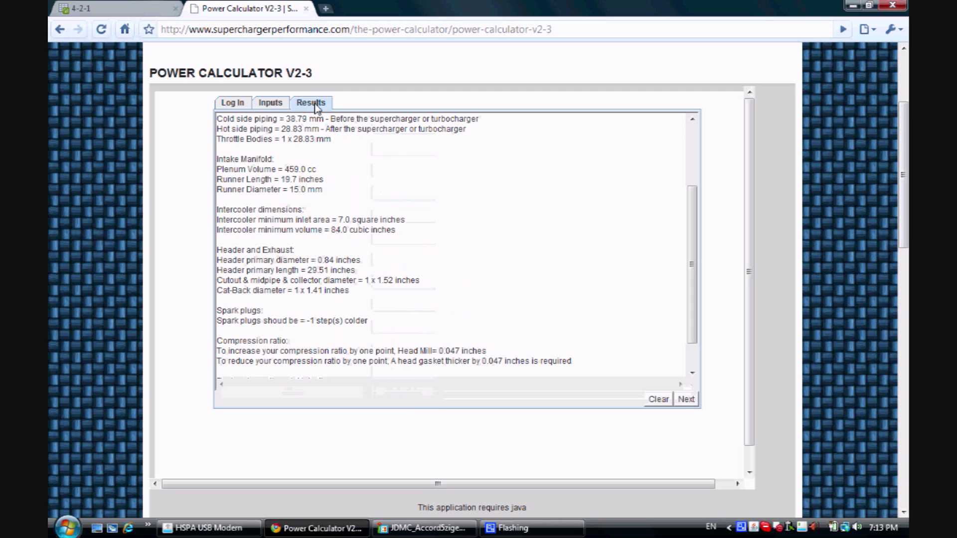
click(696, 151)
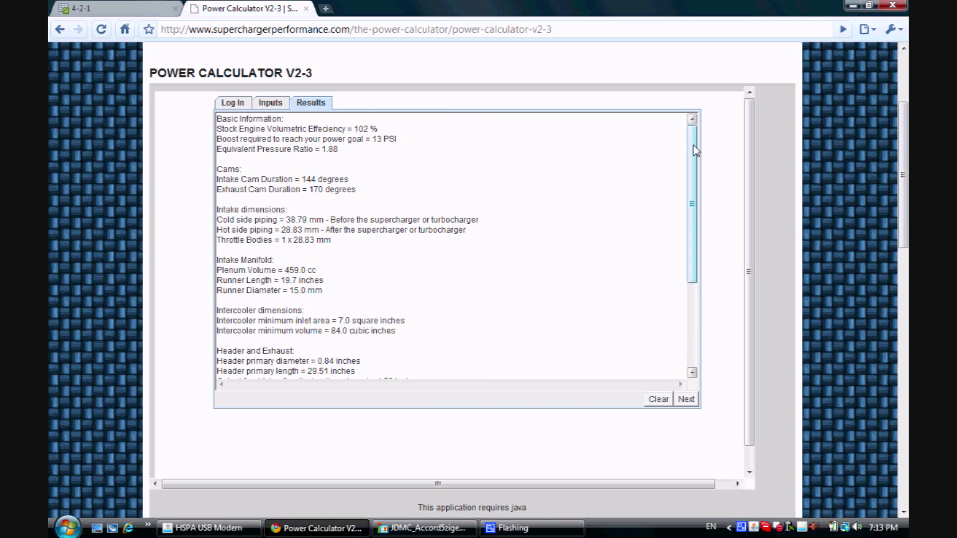
click(263, 105)
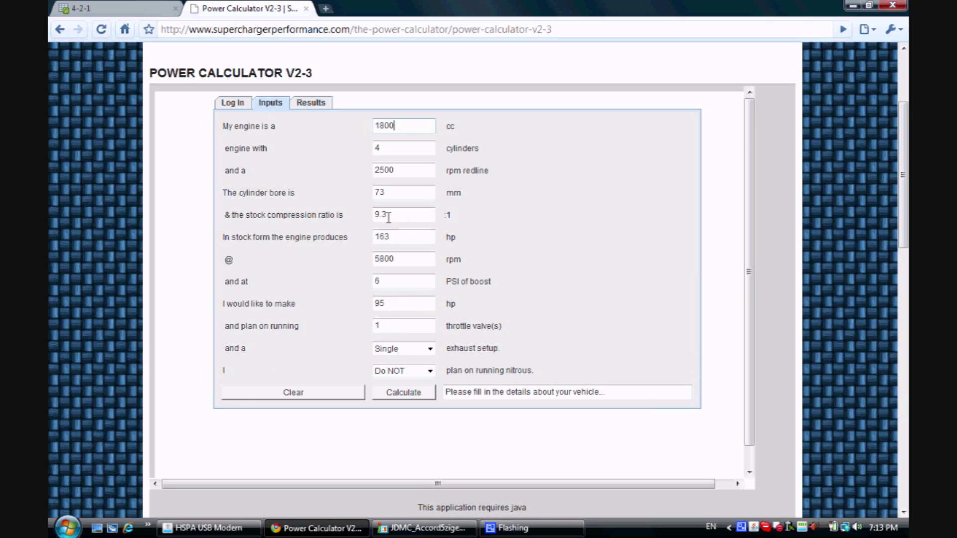
drag(391, 305, 349, 319)
text(80)
click(429, 395)
click(312, 104)
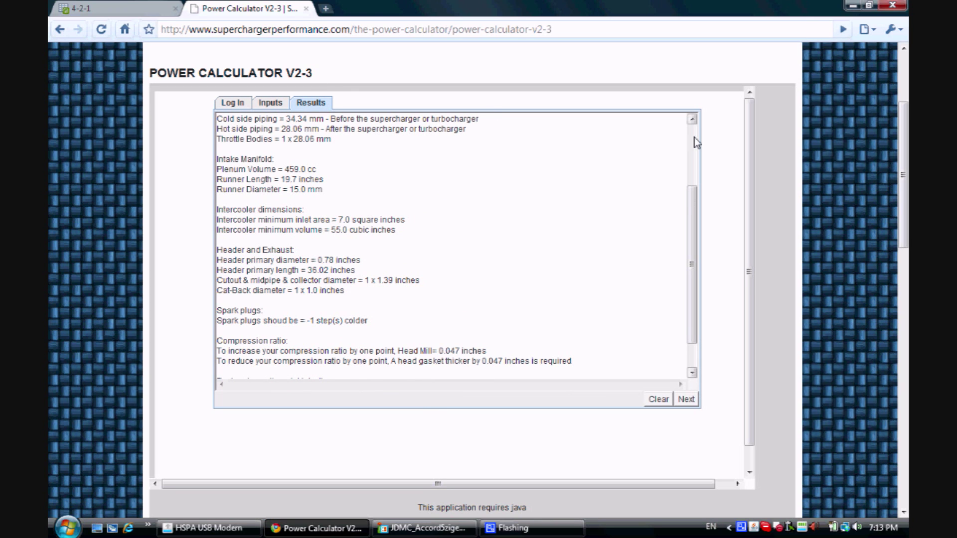
- Change the power goal to 75 hp, recalculate, and view the results
scroll(695, 140, up, 4)
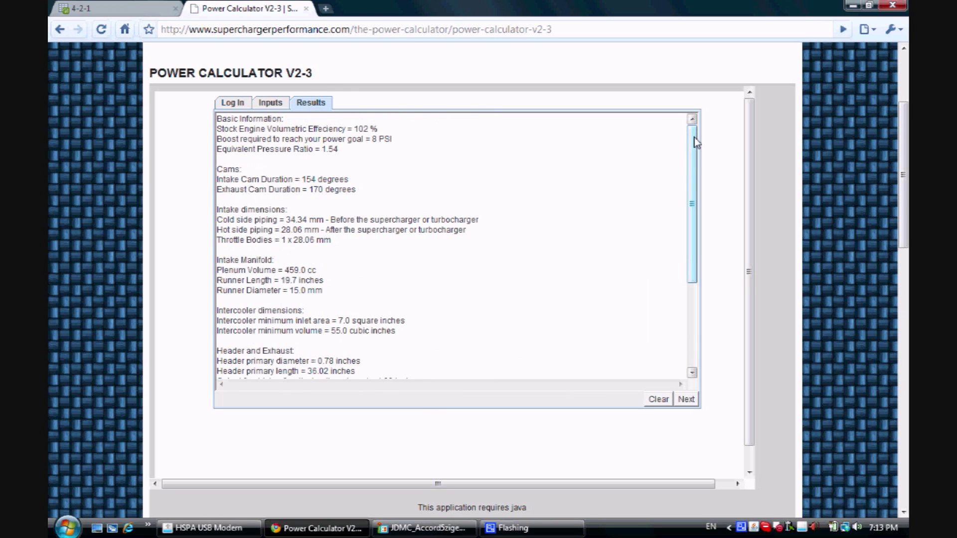
click(258, 103)
double_click(394, 306)
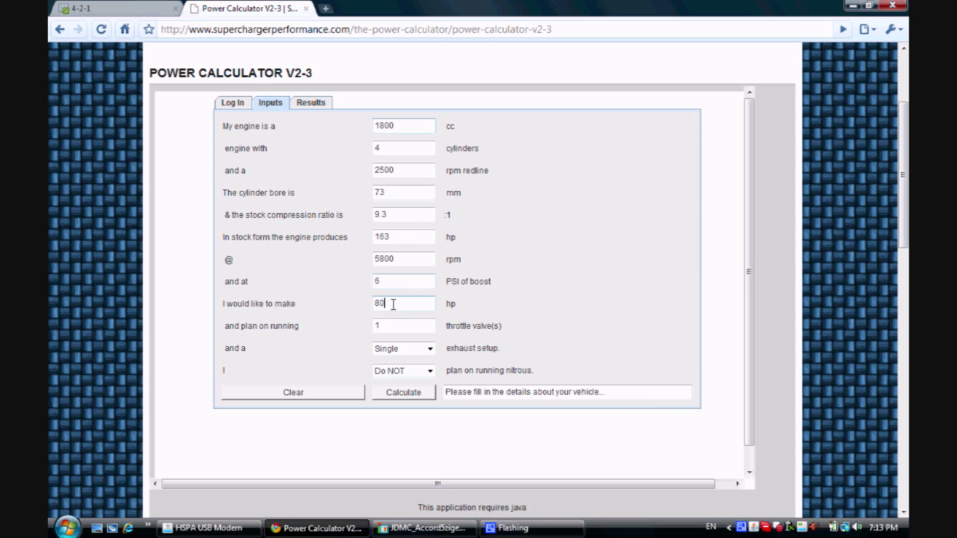
text(75)
click(404, 393)
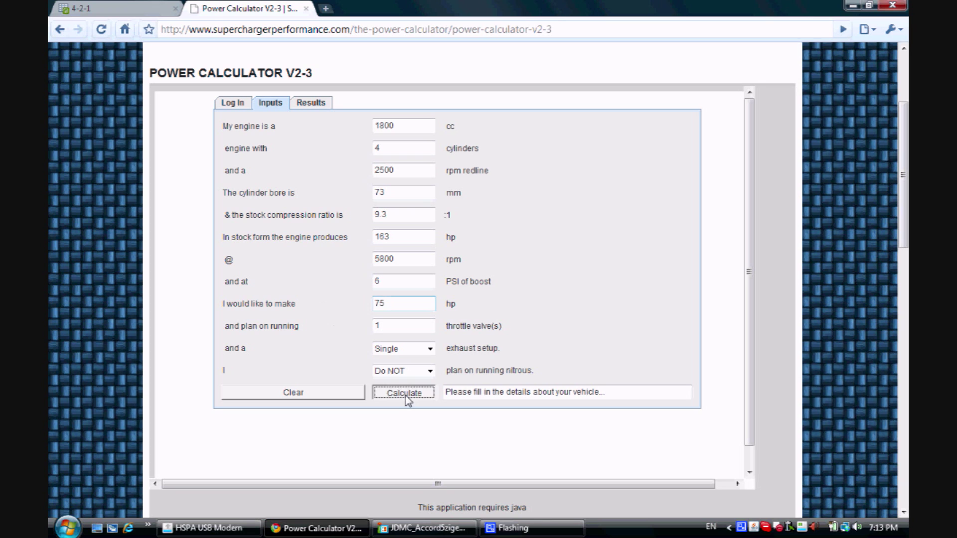
click(316, 102)
click(694, 130)
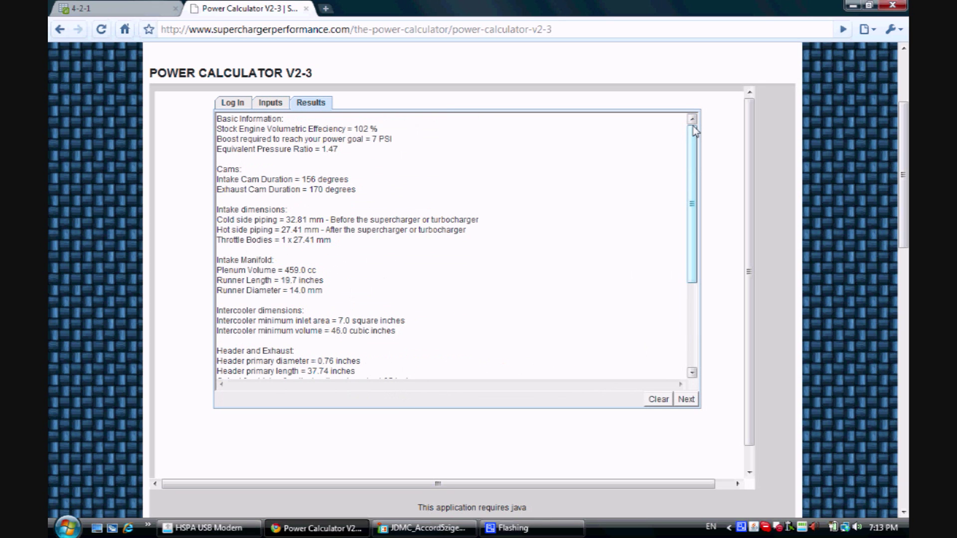
- Set the power goal to 70 hp, recalculate, and view the results
click(272, 103)
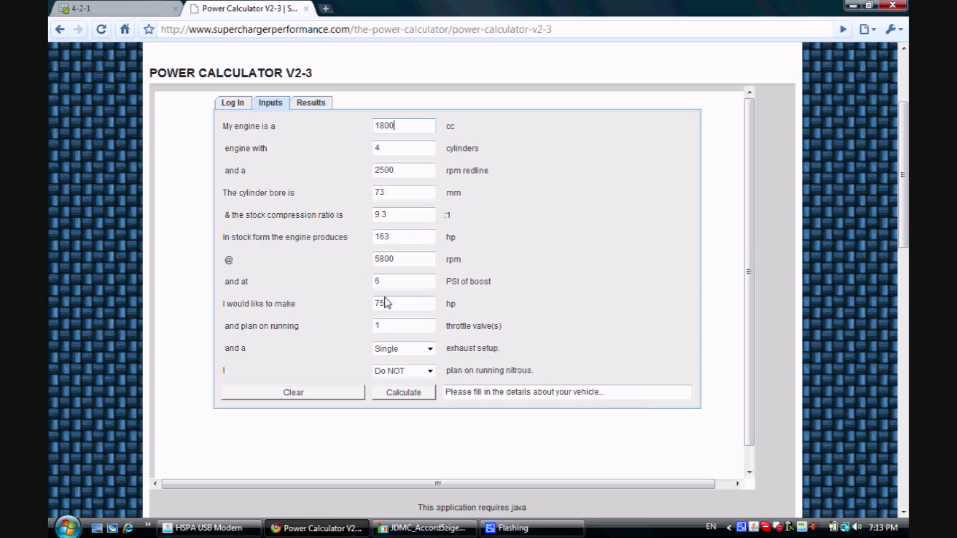
double_click(385, 302)
text(70)
click(405, 392)
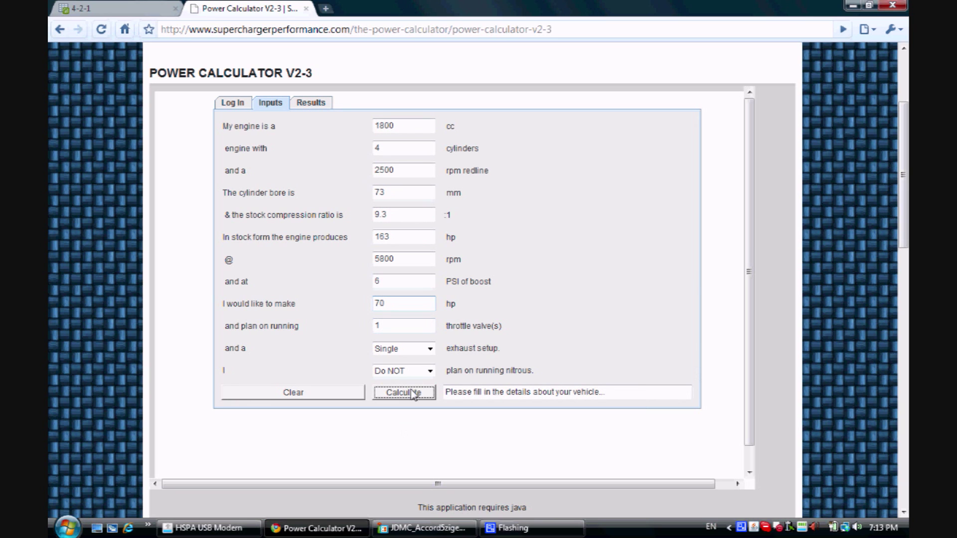
click(313, 102)
click(690, 153)
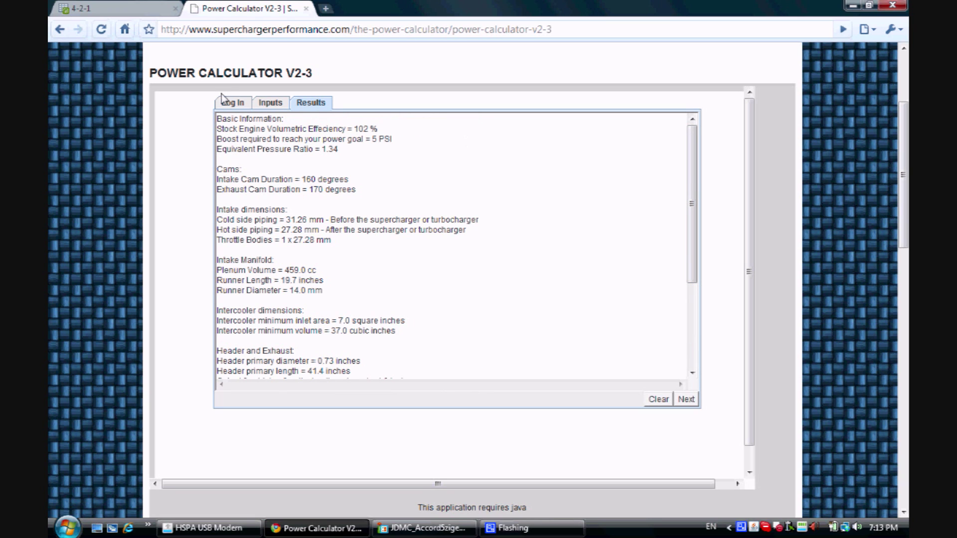
- Change the power goal to 72 hp, recalculate, and review the results
click(259, 104)
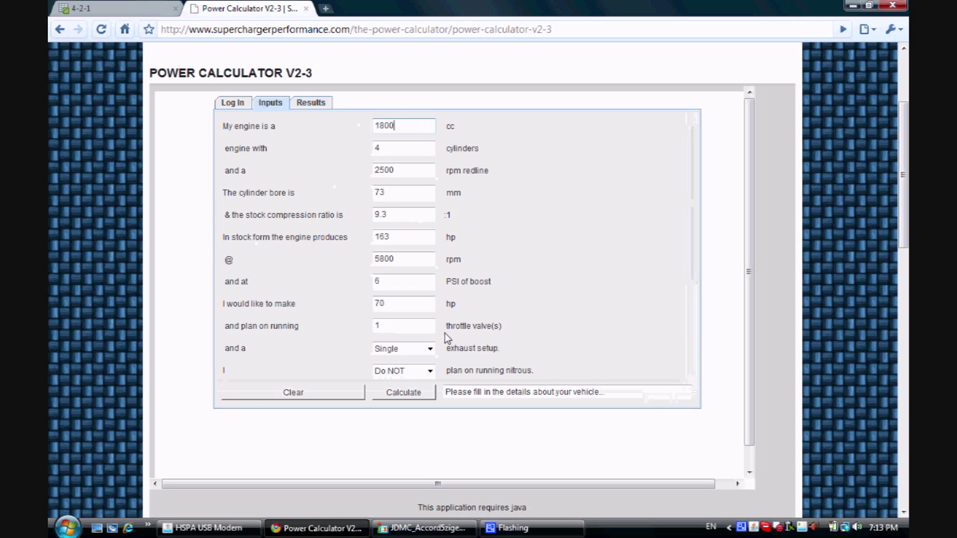
double_click(419, 305)
text(72)
click(387, 387)
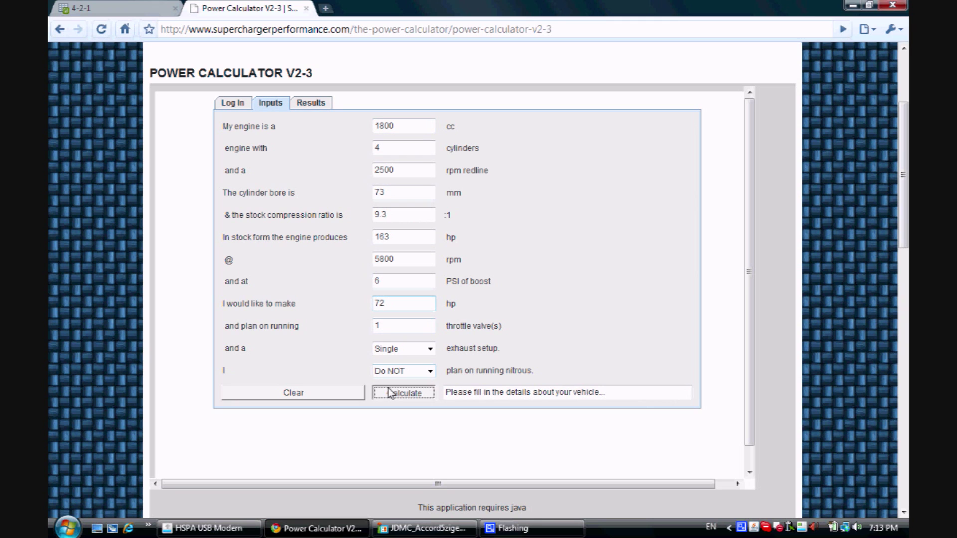
click(305, 104)
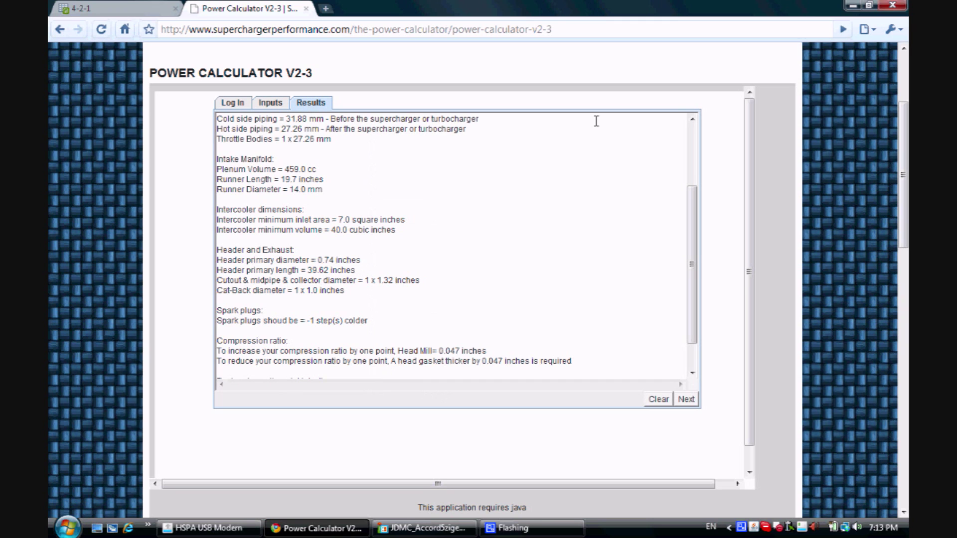
click(695, 157)
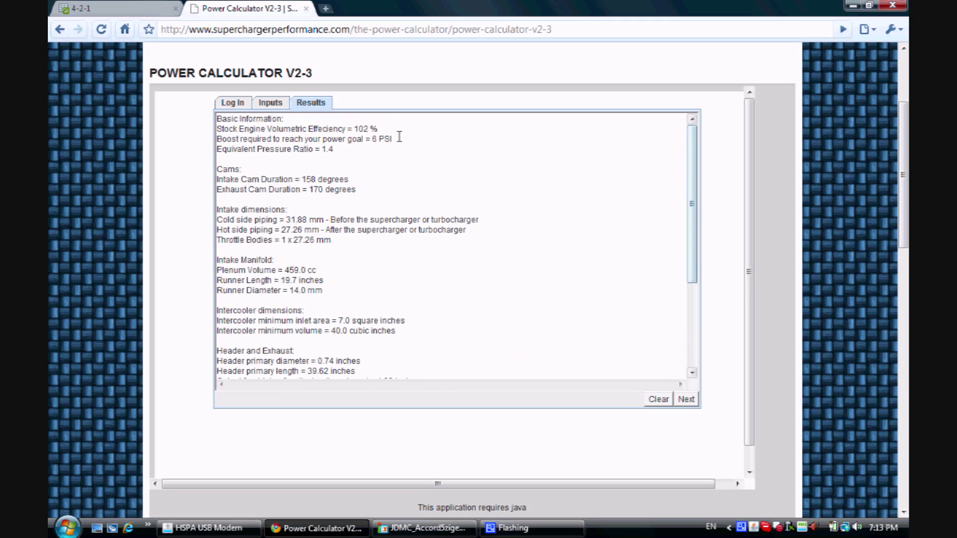
click(279, 105)
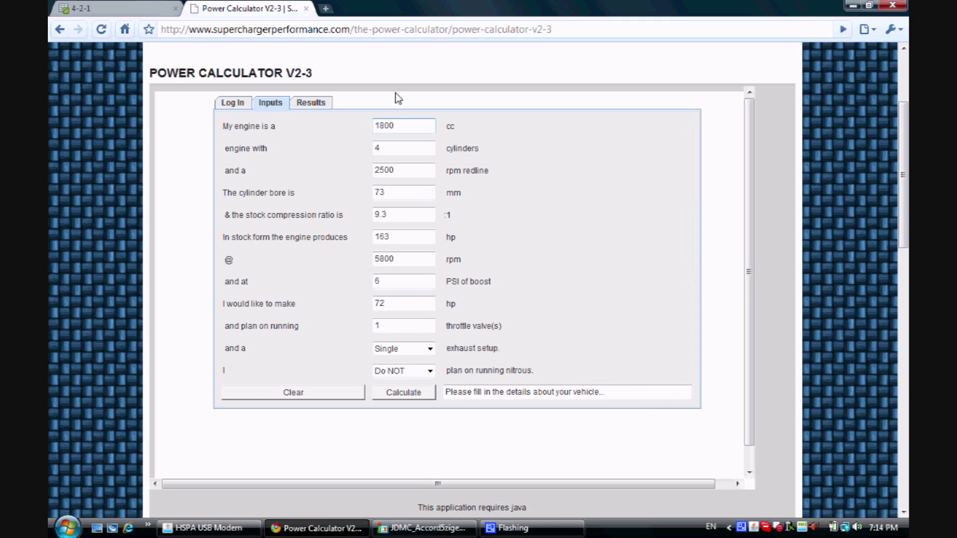
click(409, 170)
click(409, 306)
- Recalculate for 72 hp and highlight the 0.74 primary diameter and primary length values
click(397, 394)
click(312, 102)
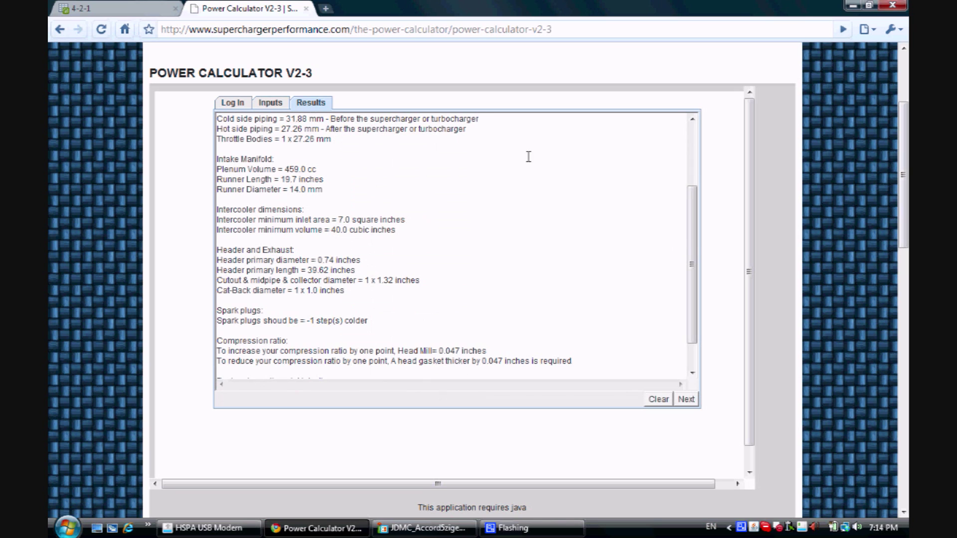
drag(690, 234, 690, 270)
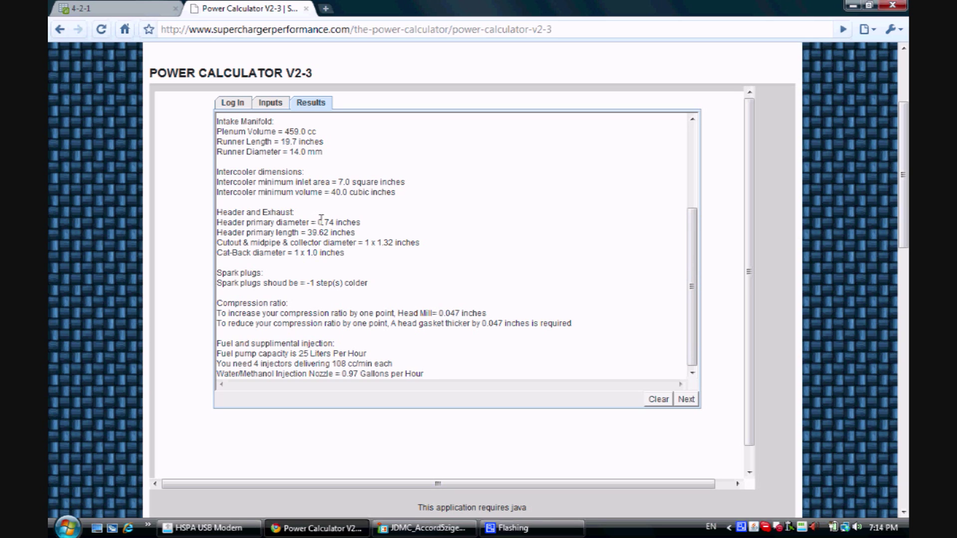
drag(316, 222, 334, 218)
mouse_move(310, 228)
mouse_down()
mouse_move(324, 228)
mouse_move(306, 233)
mouse_up()
click(149, 8)
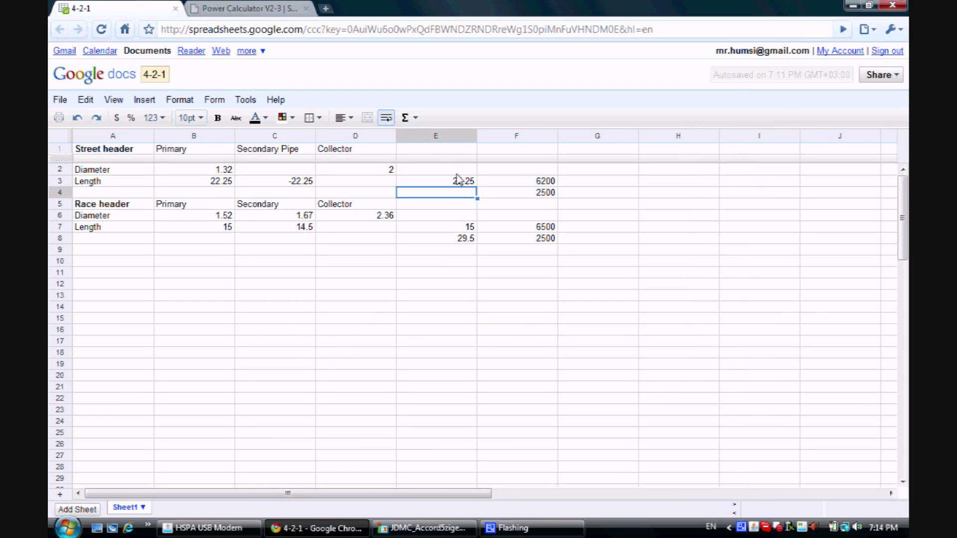
- Enter 39.62 in E4, then step along the Length row to the 2500 in F4
text(39.62)
key(Return)
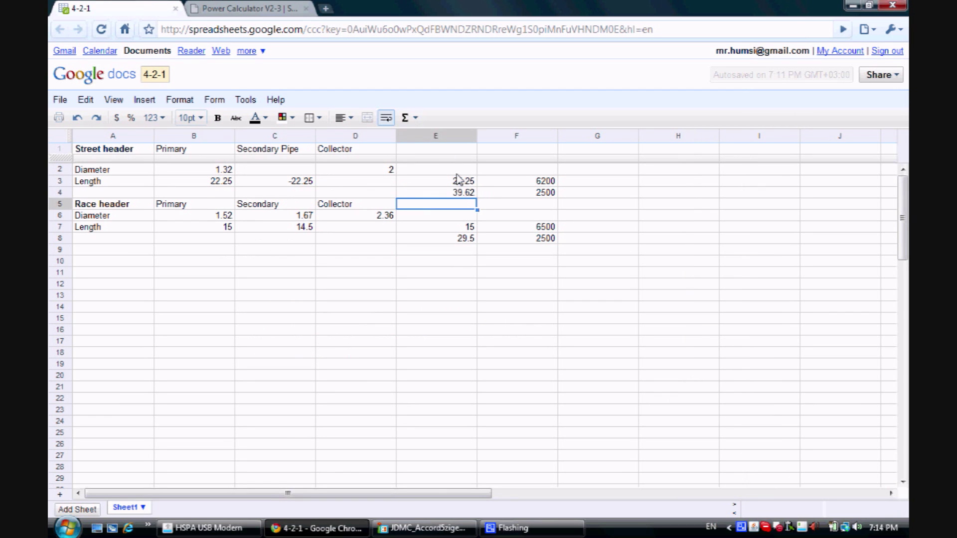
key(Up)
key(Up)
key(Left)
key(Left)
key(Left)
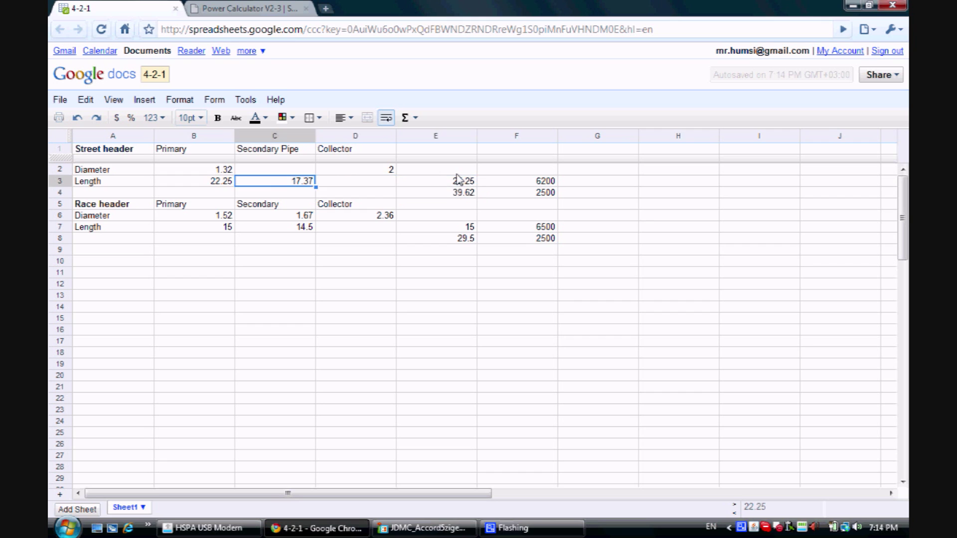
key(Right)
key(Right)
key(Right)
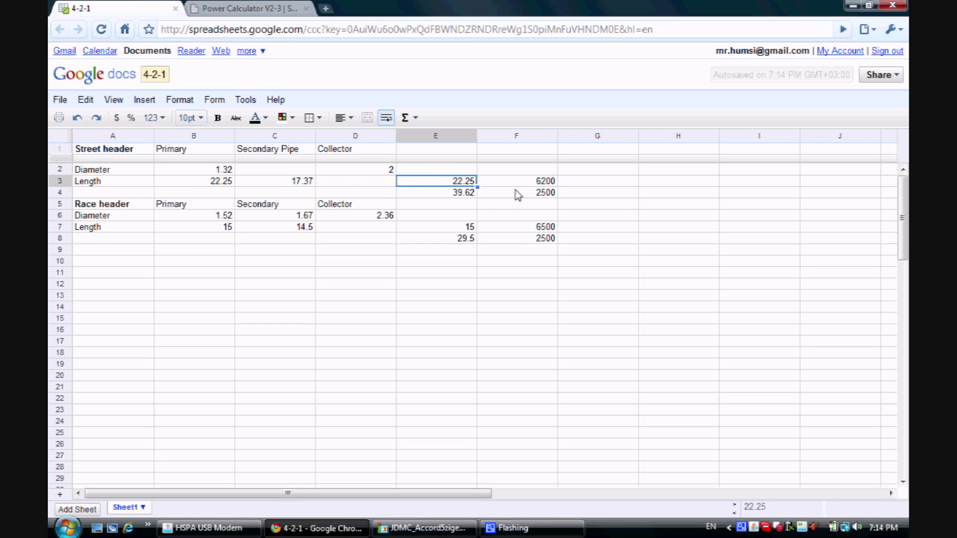
click(529, 195)
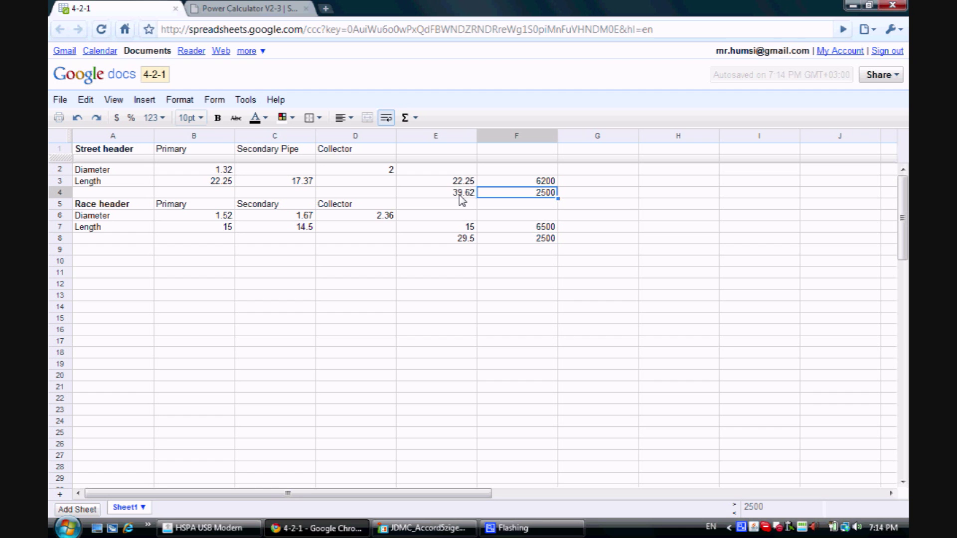
- View the 4-2-1 header photo, then inspect the 17.37 formula in C3
click(423, 528)
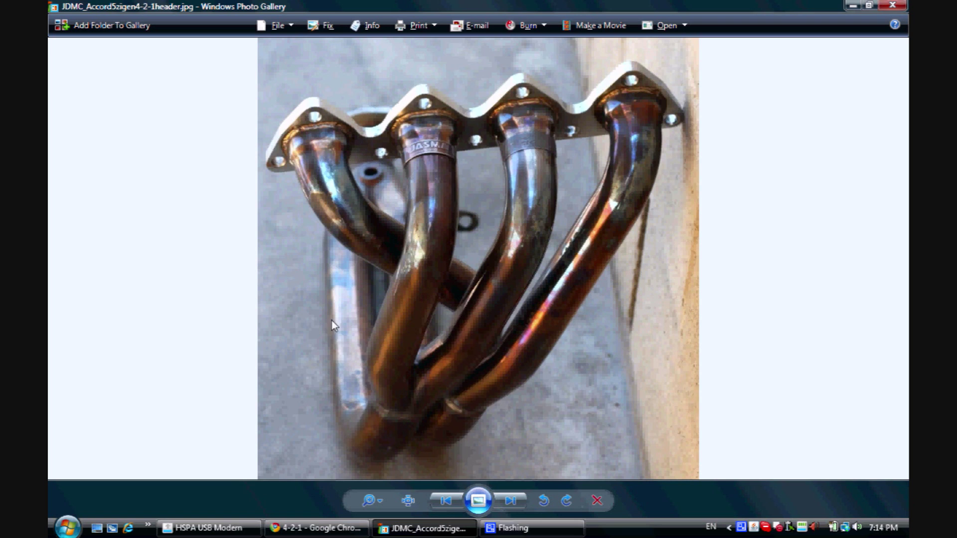
key(alt+Tab)
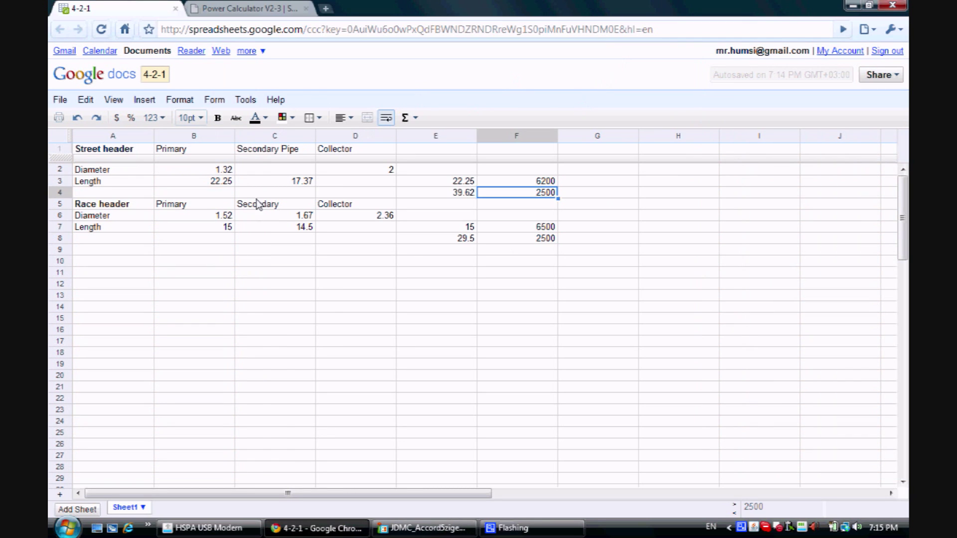
click(274, 181)
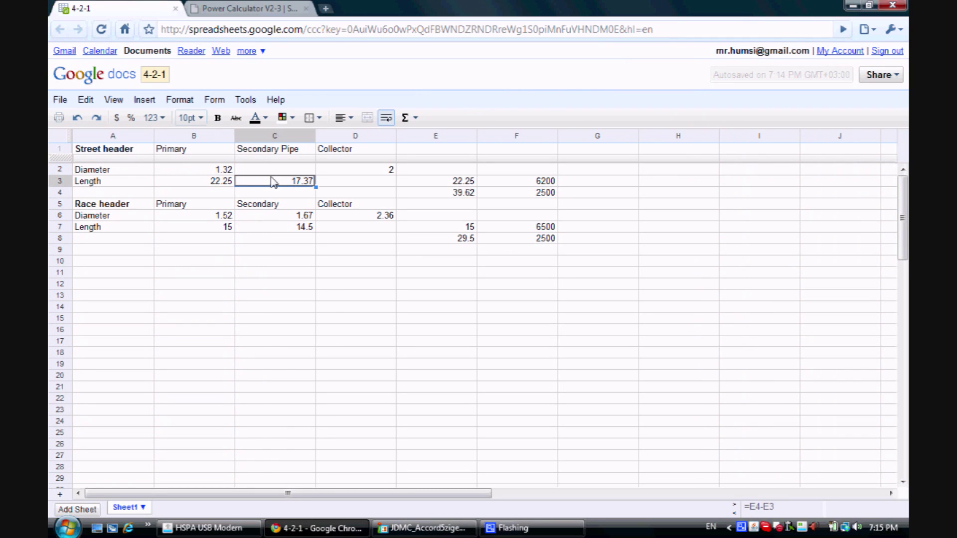
click(280, 170)
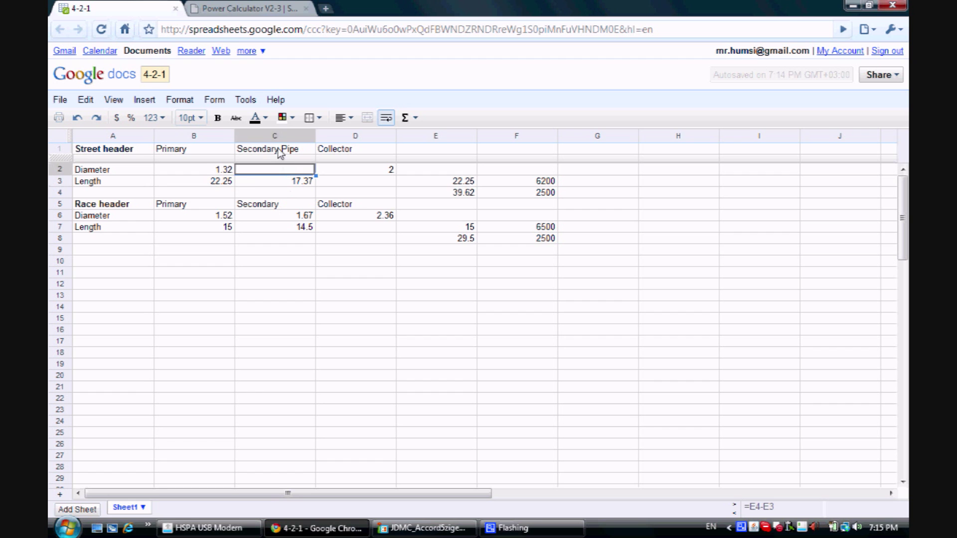
- Recalculate with a 6200 rpm redline, a 163 hp goal and a True Dual exhaust
click(244, 8)
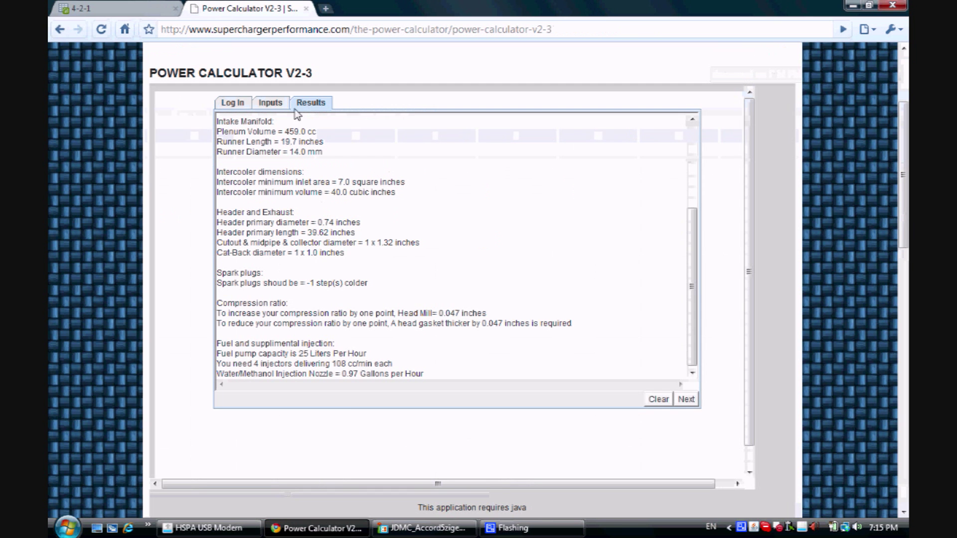
click(275, 106)
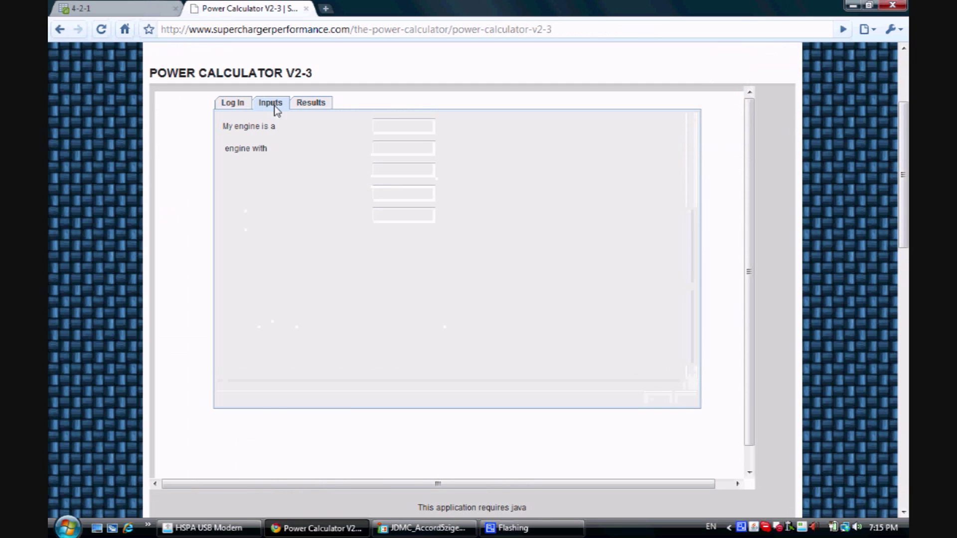
double_click(403, 167)
text(6200)
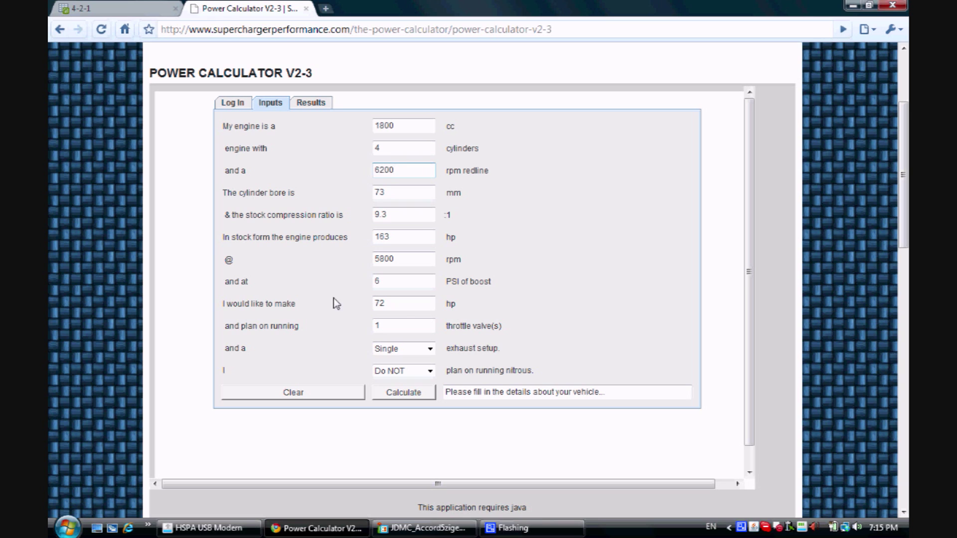
double_click(379, 303)
text(163)
click(387, 350)
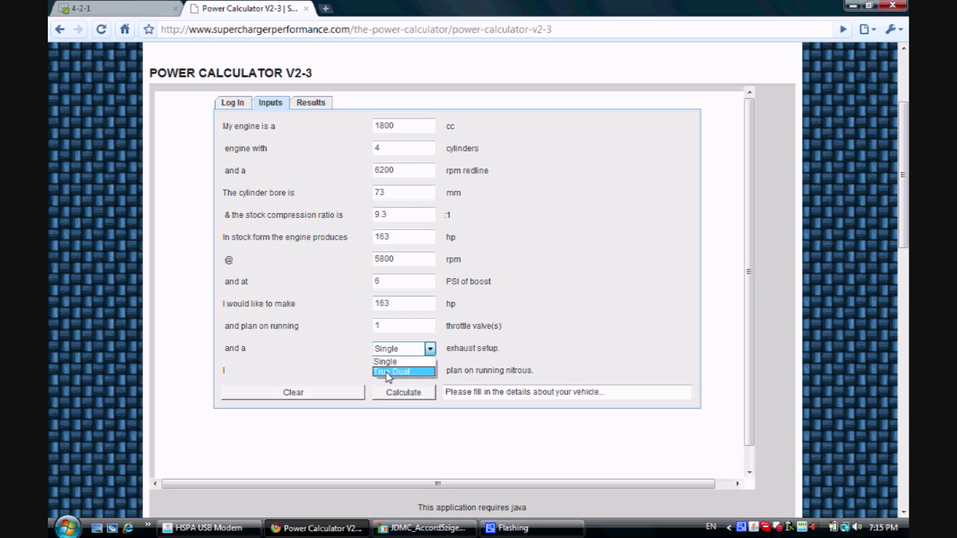
click(388, 372)
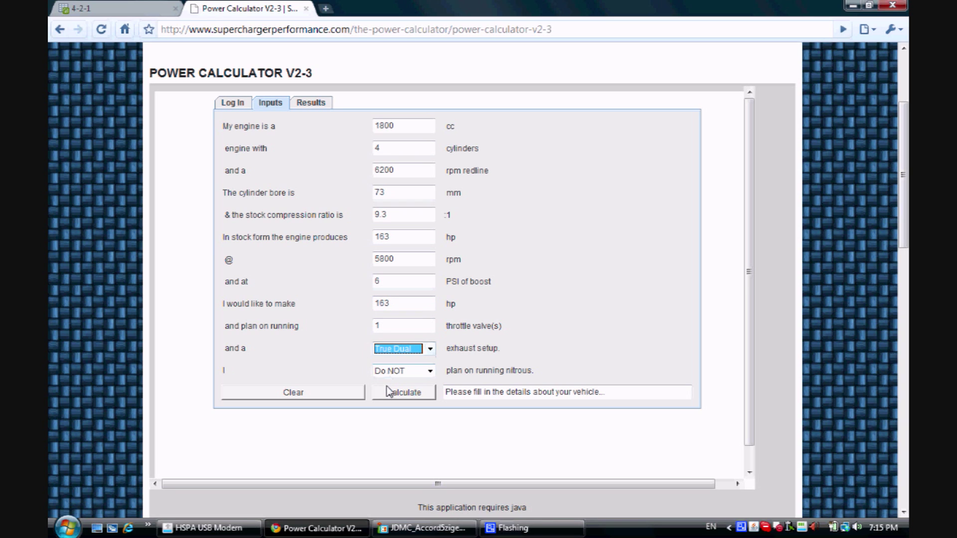
click(389, 391)
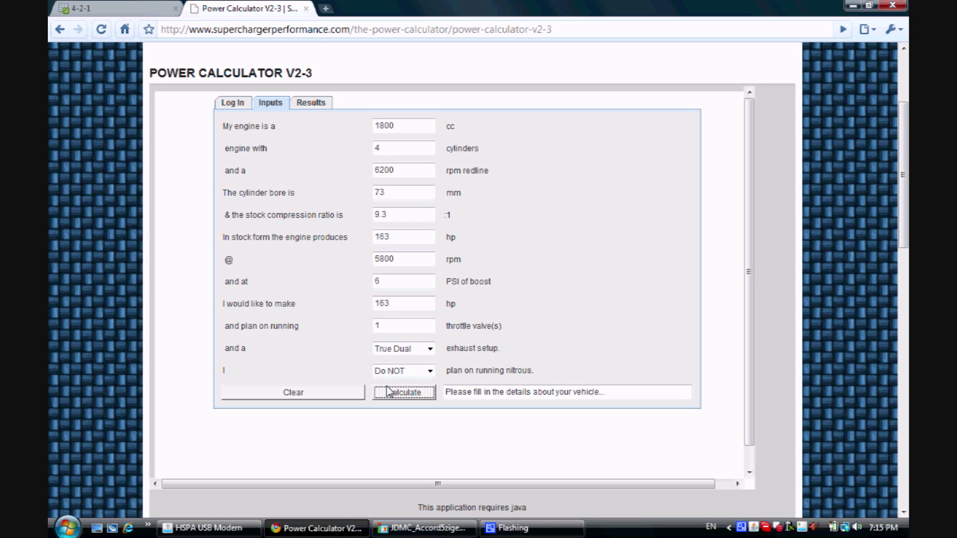
- Highlight the 'Cutout & midpipe & collector diameter = 2 x 1.4 inches' result line
click(307, 105)
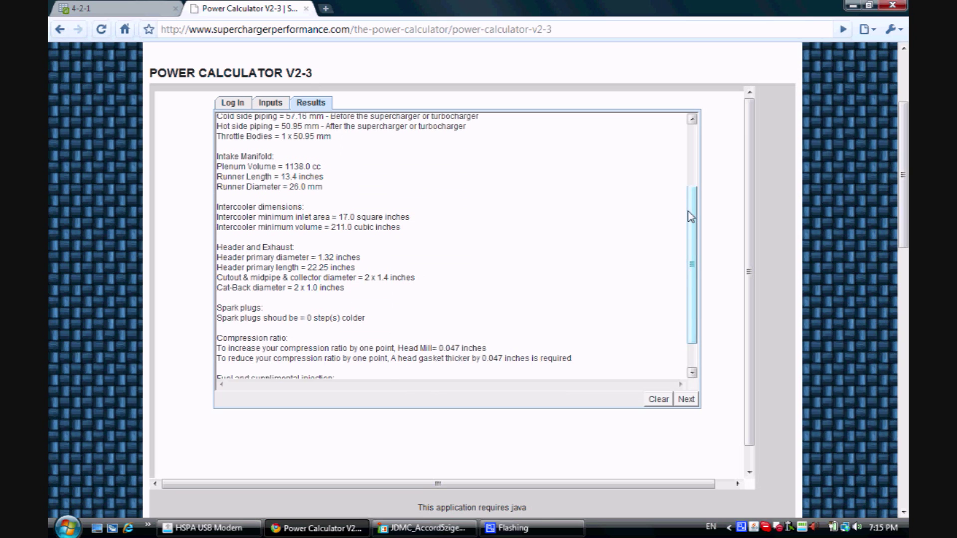
scroll(398, 225, down, 2)
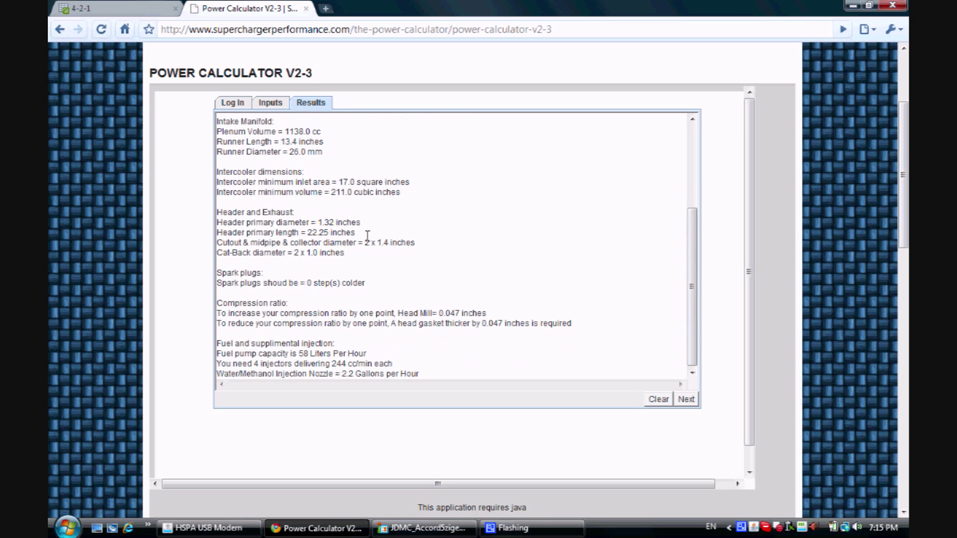
drag(376, 241, 421, 241)
click(225, 242)
drag(226, 243, 419, 245)
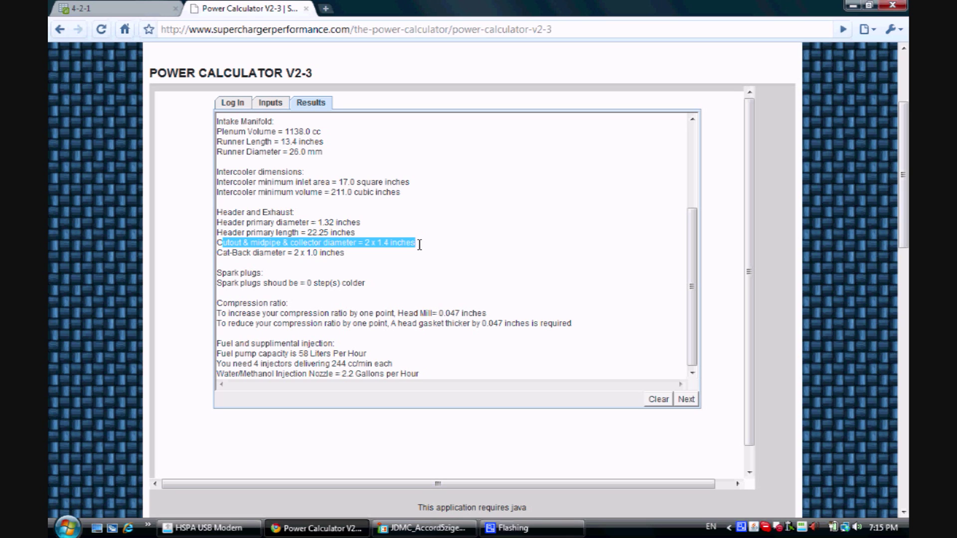
click(419, 244)
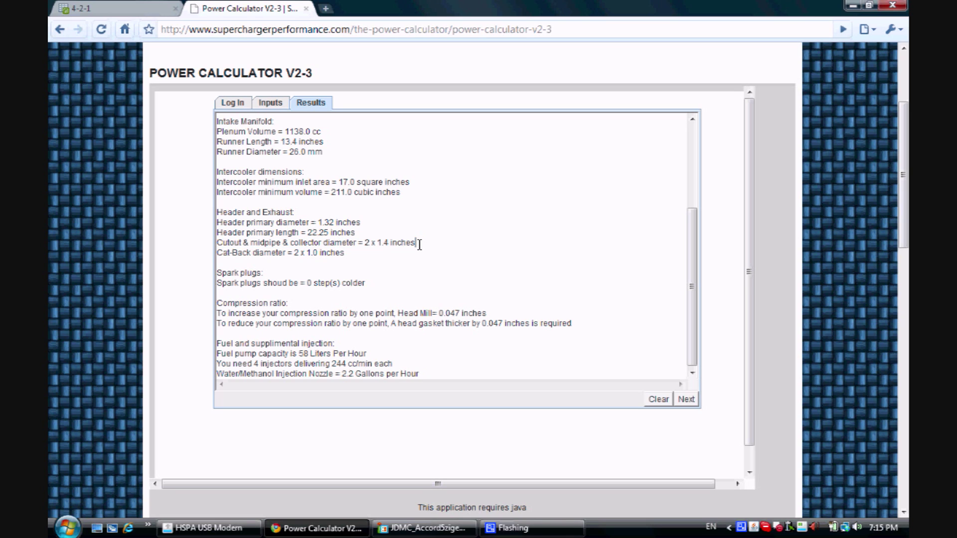
- Enter 1.4 as the street header's secondary pipe diameter in cell C2
click(143, 6)
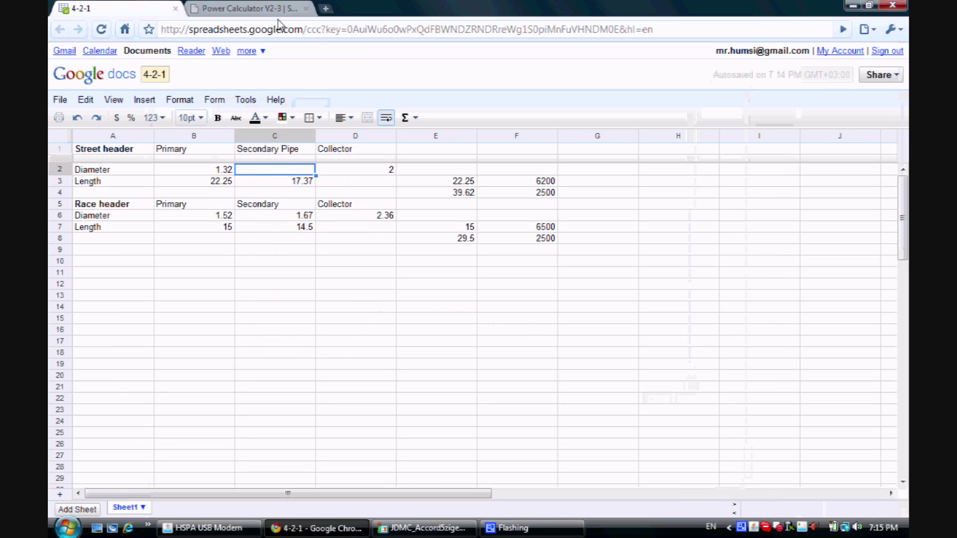
text(1.4)
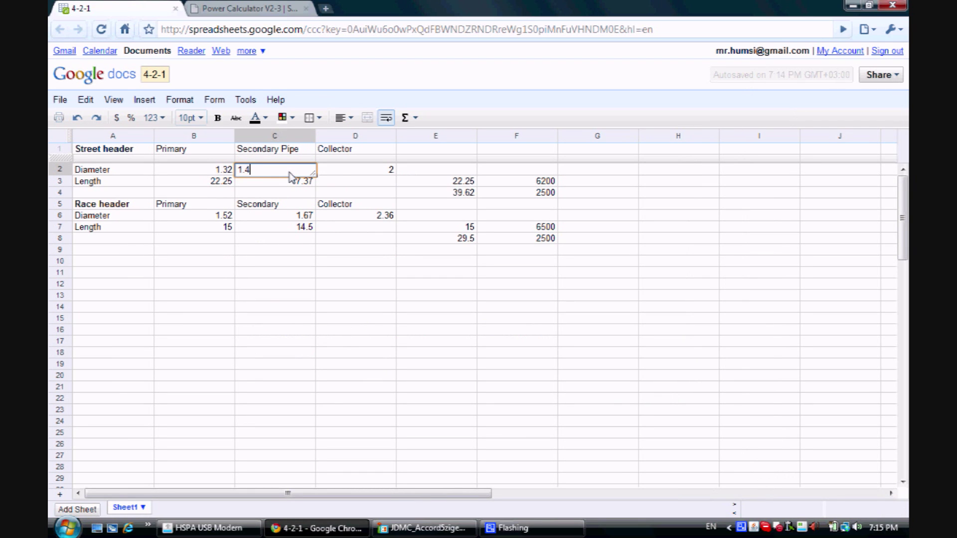
key(Return)
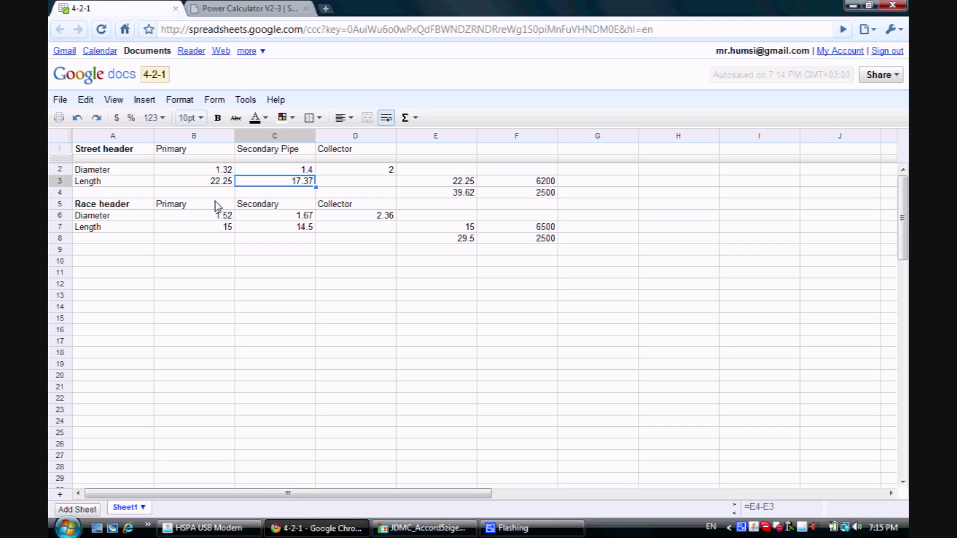
- Review the values and formulas in cells B3, C2, C3, D2, F3 and F4
click(219, 183)
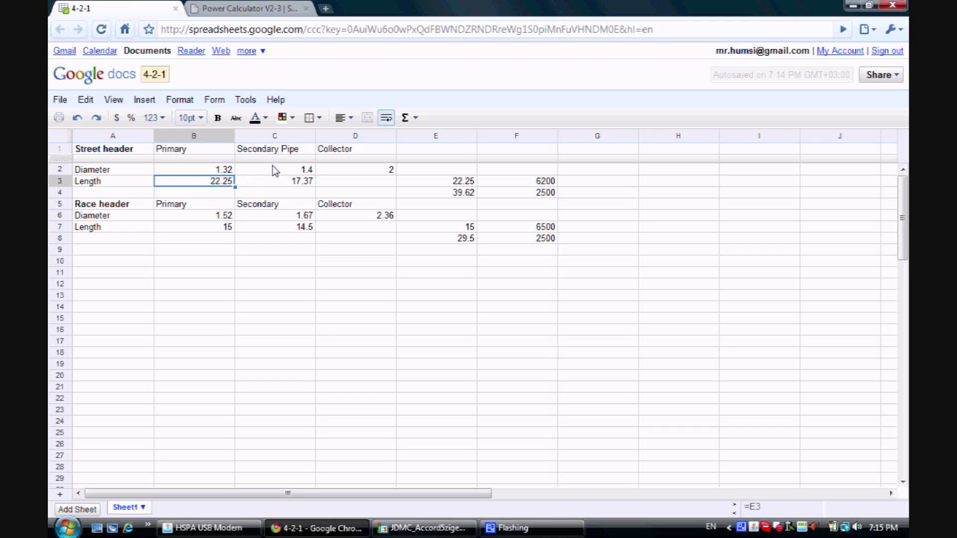
click(273, 170)
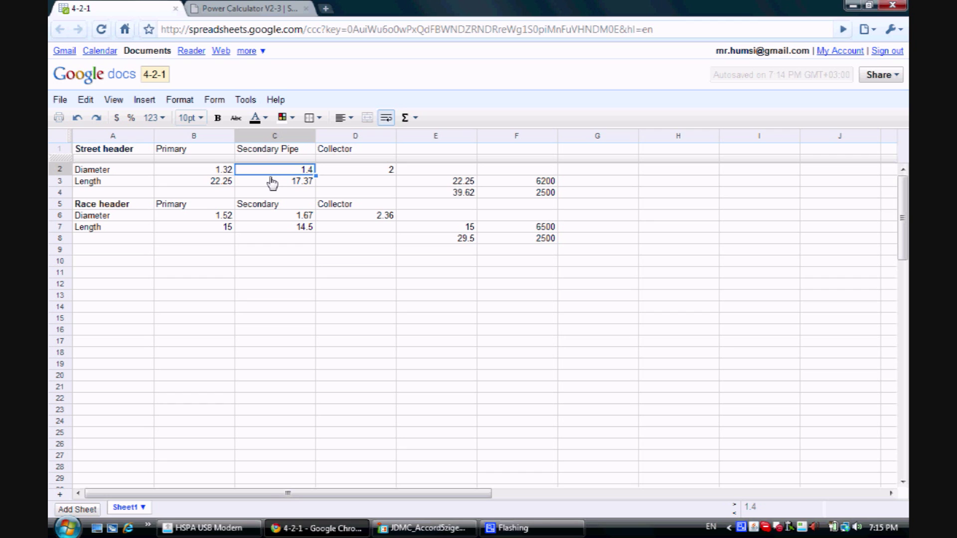
click(272, 183)
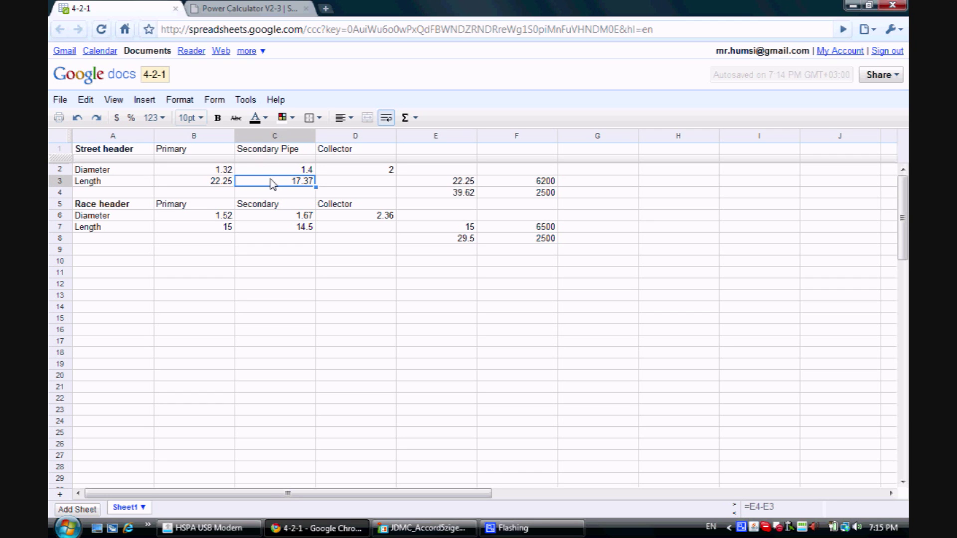
click(340, 171)
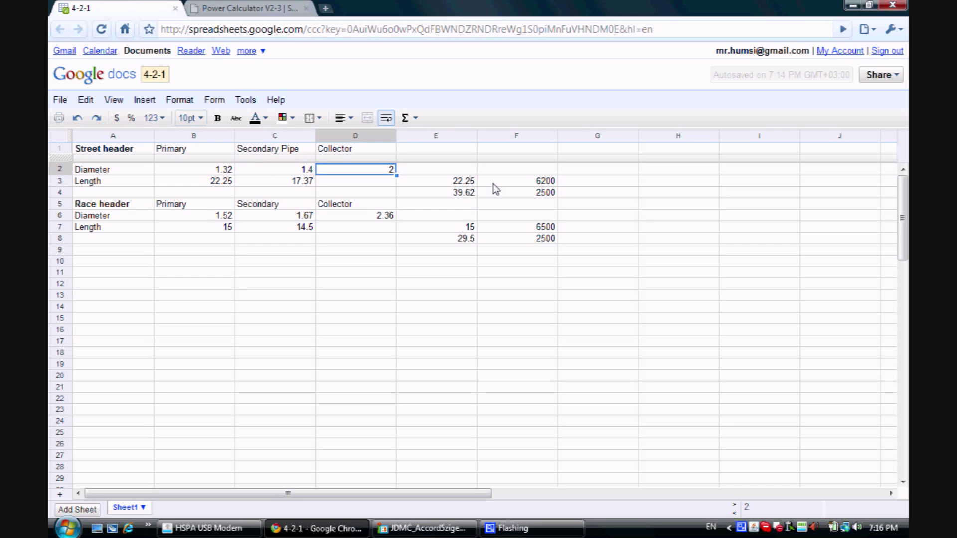
click(525, 183)
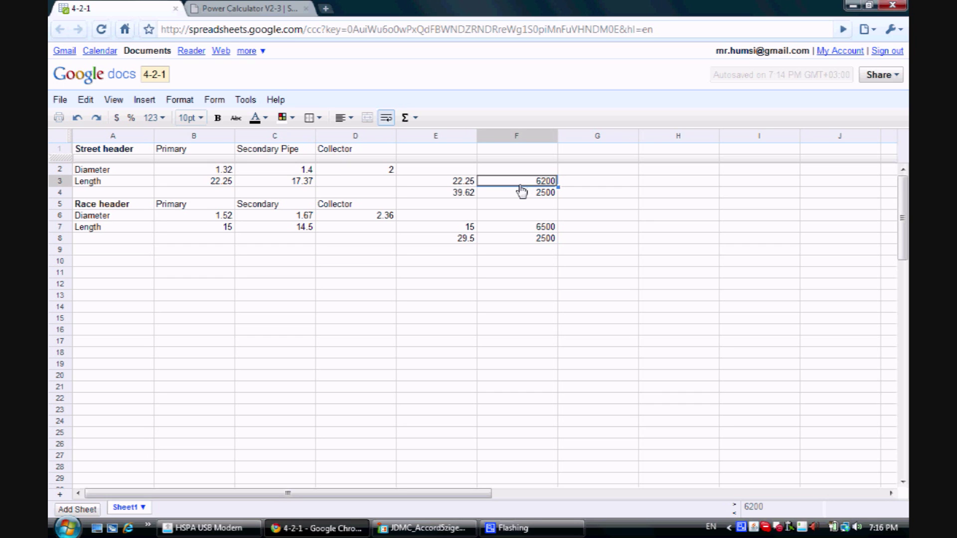
click(520, 194)
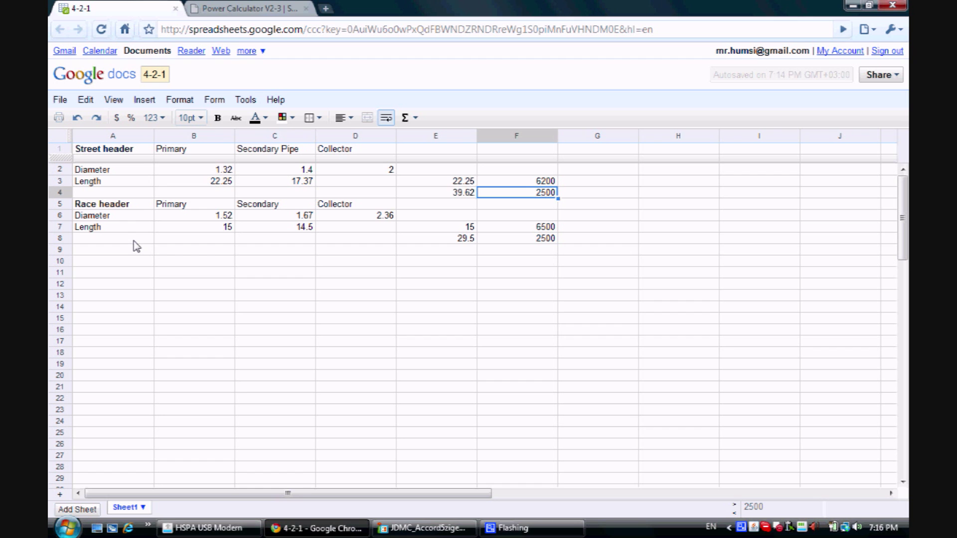
click(206, 8)
- Change the 'I would like to make' target from 163 to 230 hp and recalculate
click(269, 102)
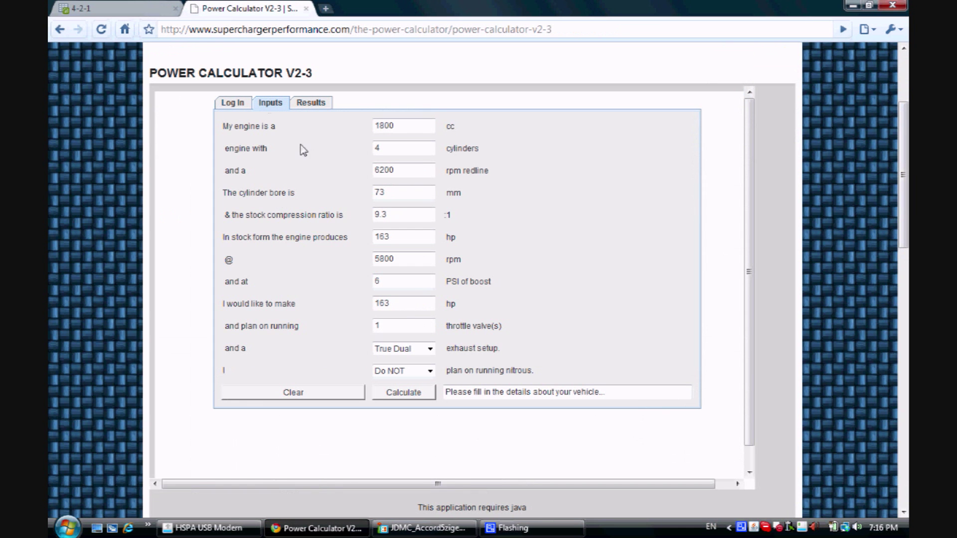
click(404, 302)
double_click(404, 302)
text(230)
click(407, 393)
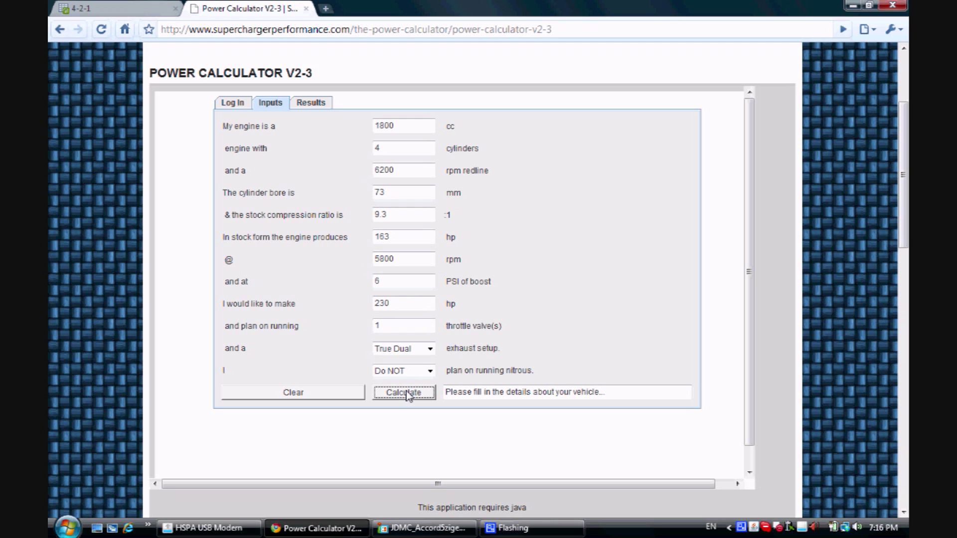
click(126, 7)
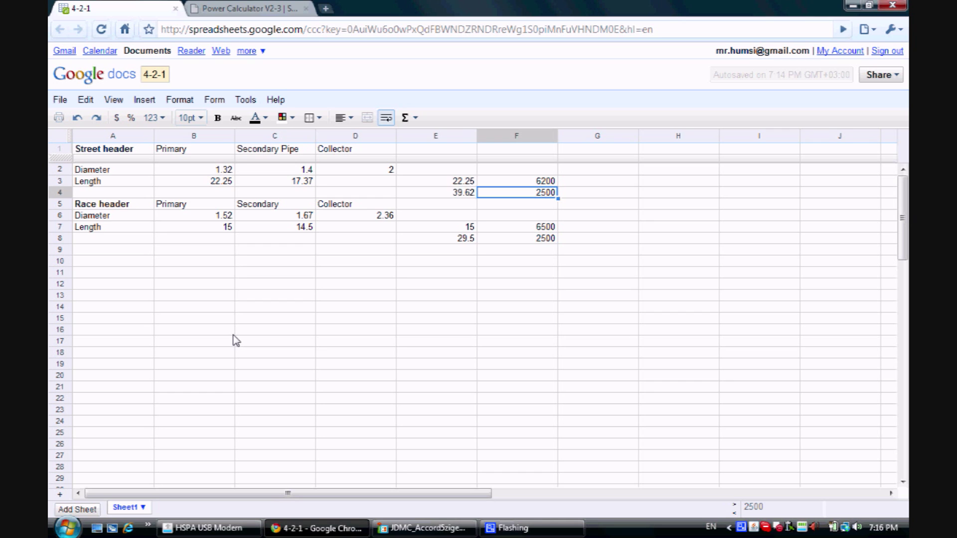
click(201, 217)
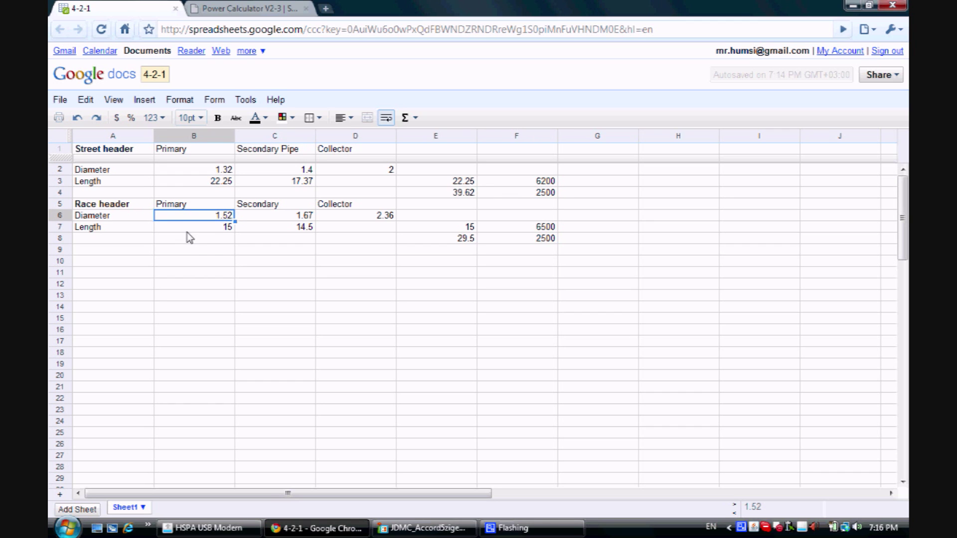
click(189, 229)
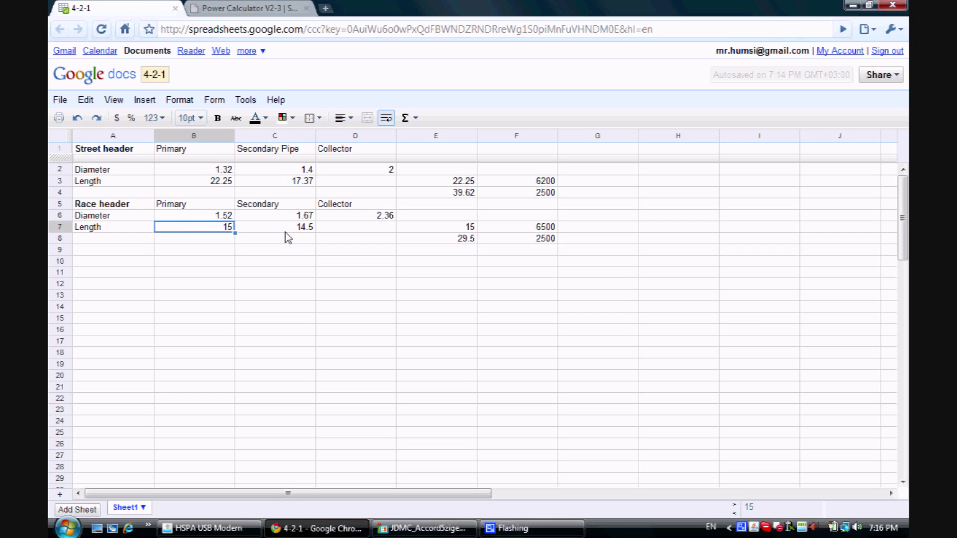
click(297, 218)
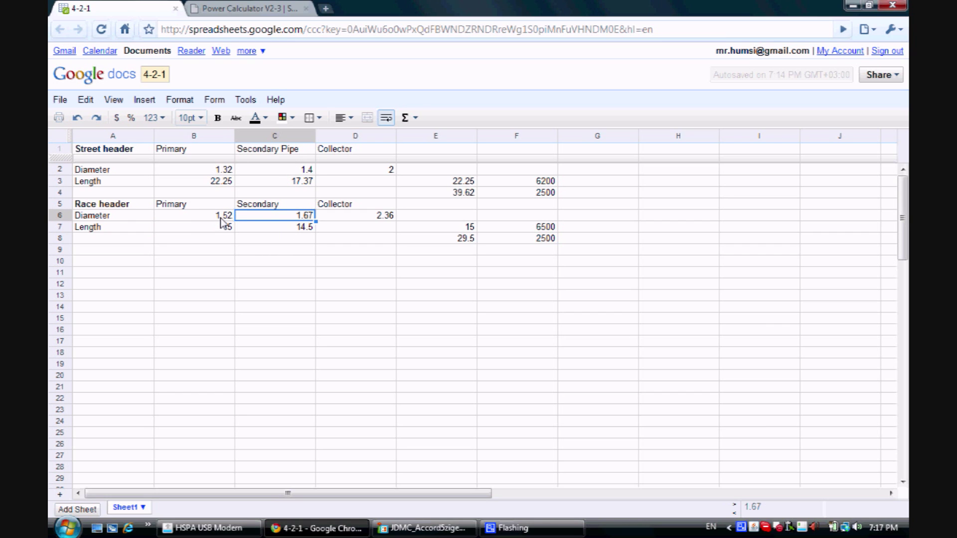
click(351, 217)
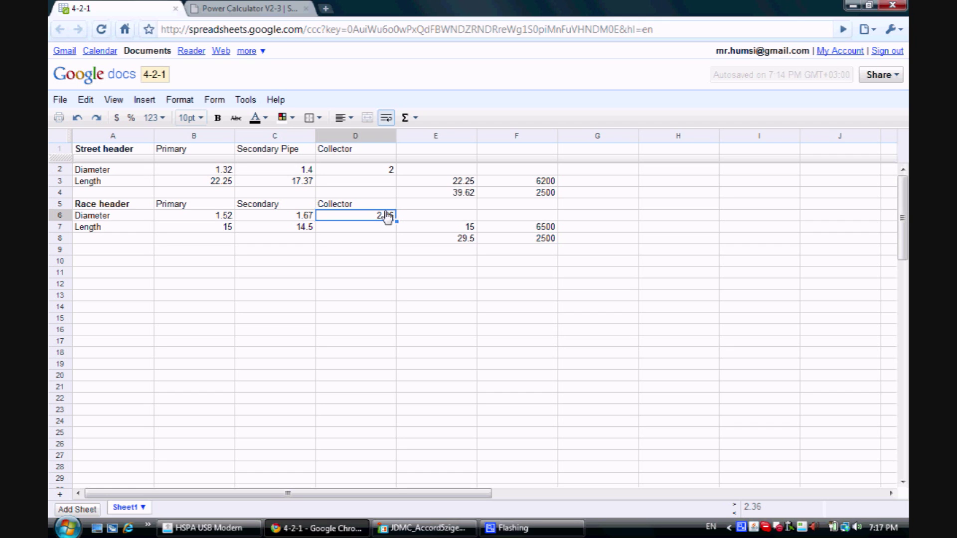
click(389, 171)
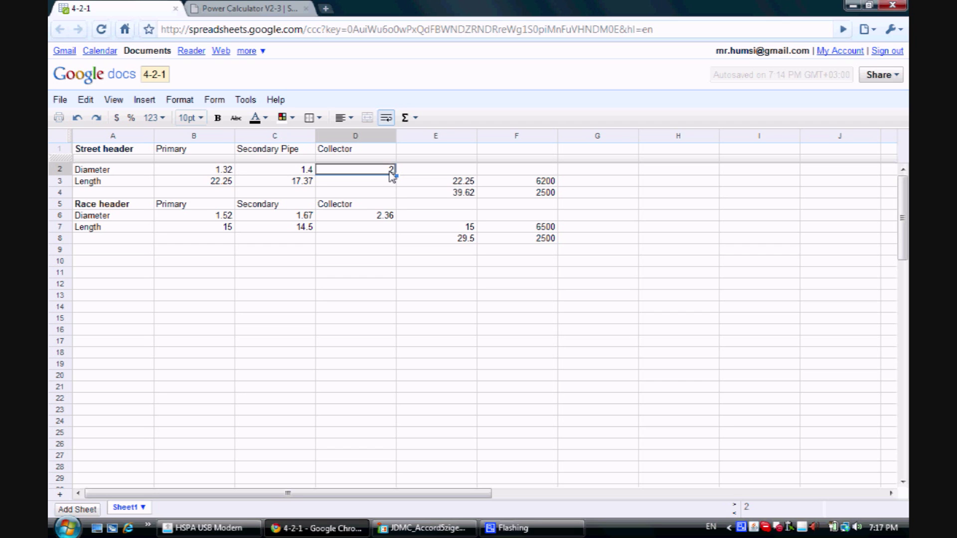
click(329, 306)
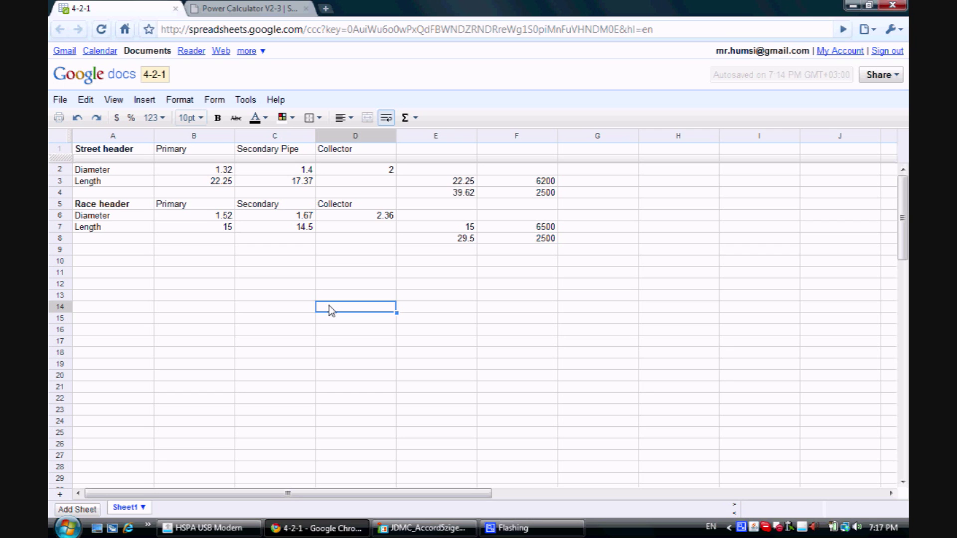
click(373, 173)
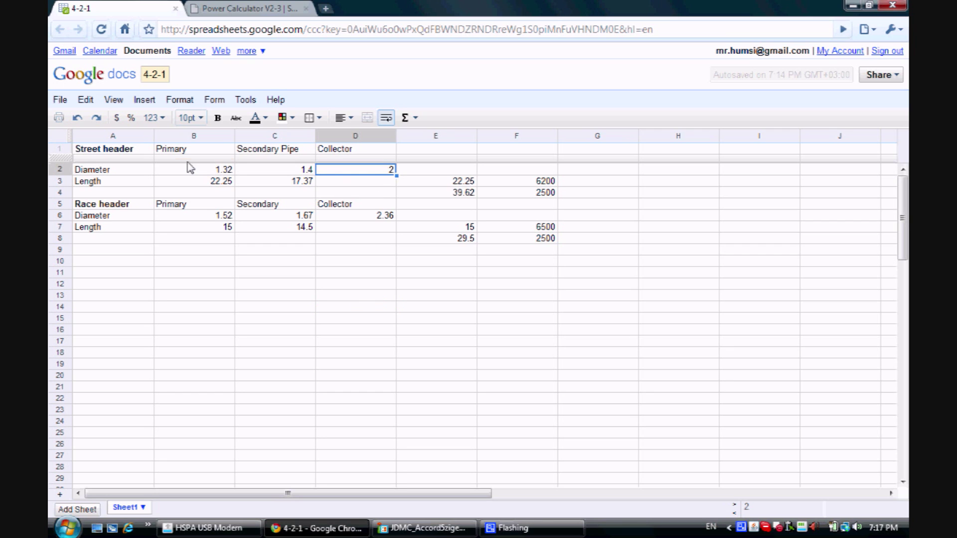
click(230, 170)
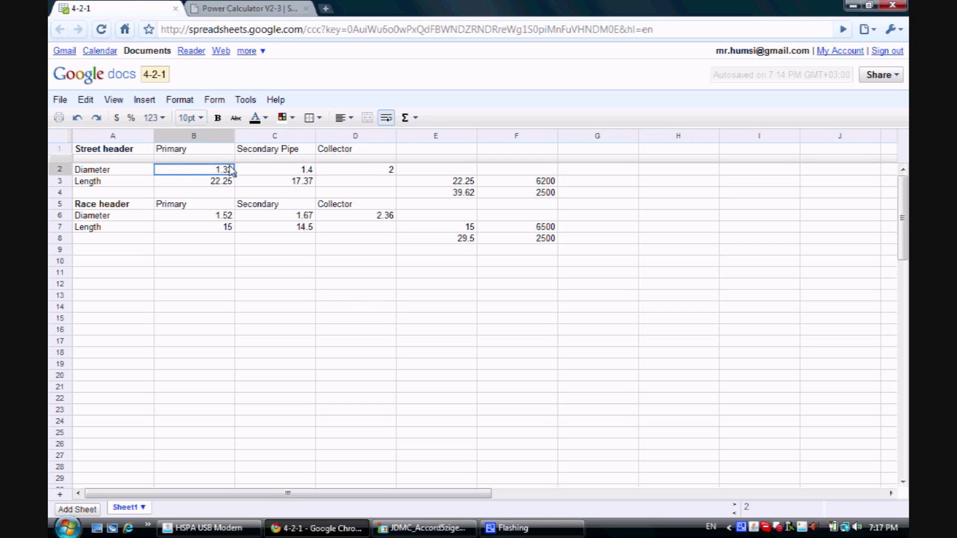
click(271, 170)
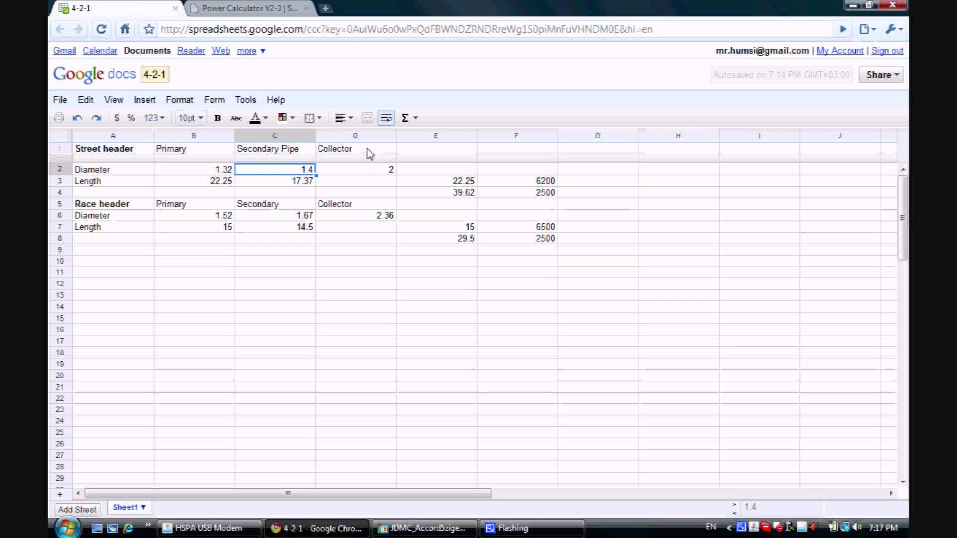
click(362, 181)
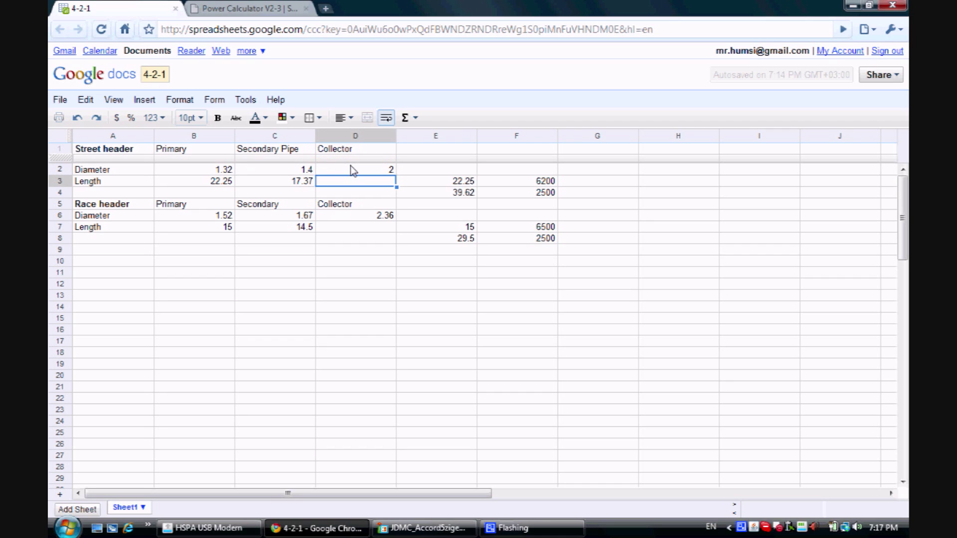
click(351, 217)
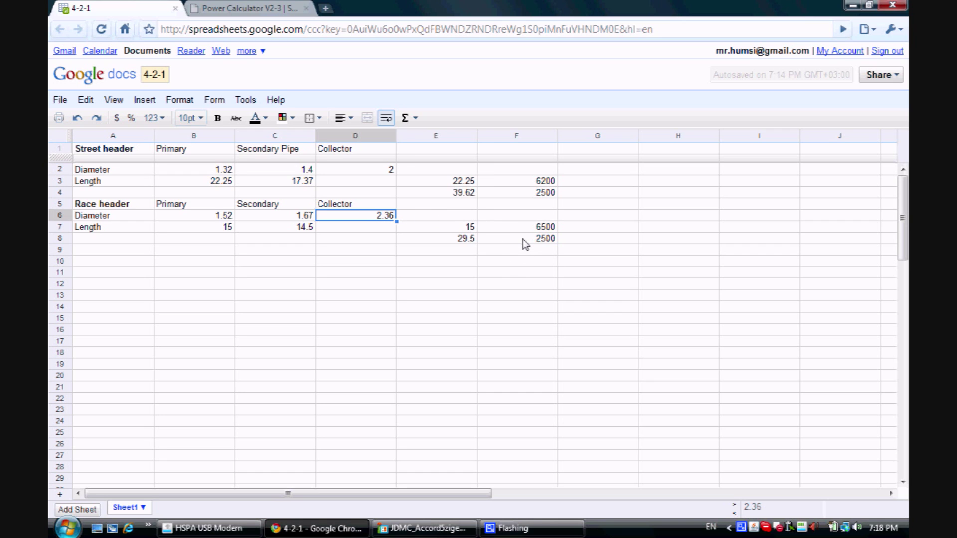
click(504, 225)
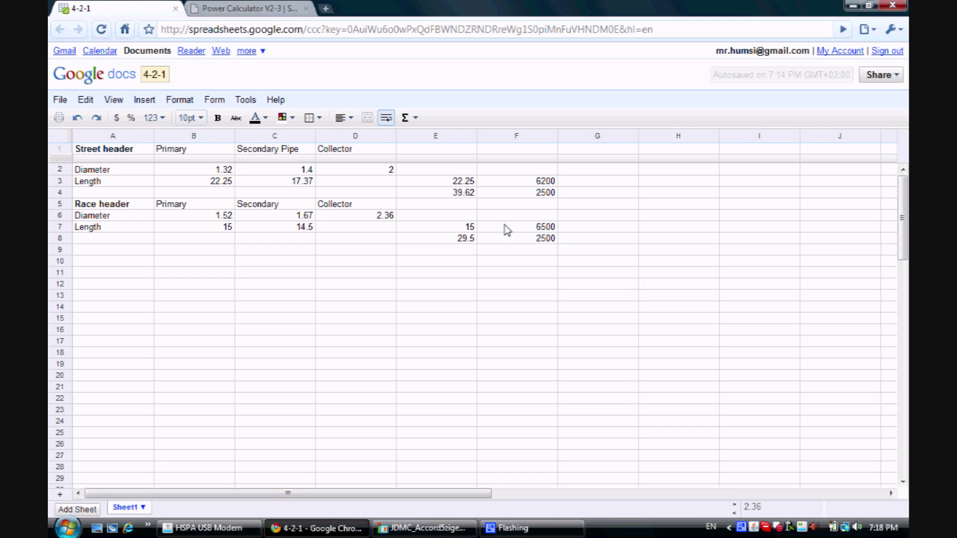
click(499, 239)
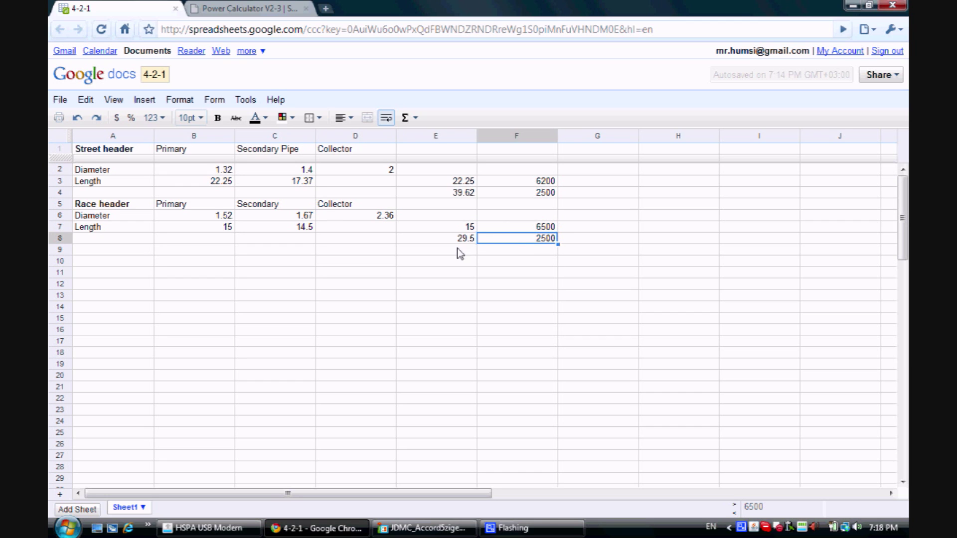
click(284, 285)
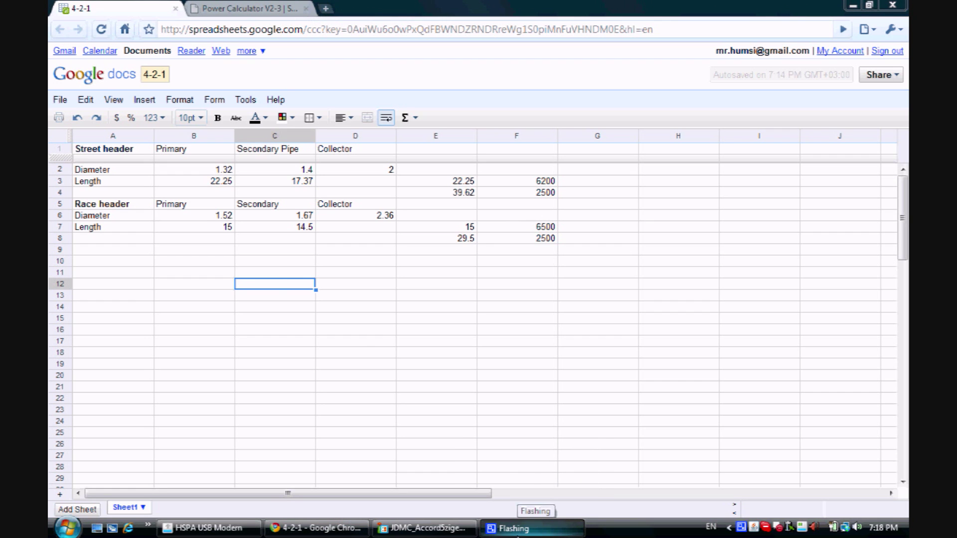
click(452, 532)
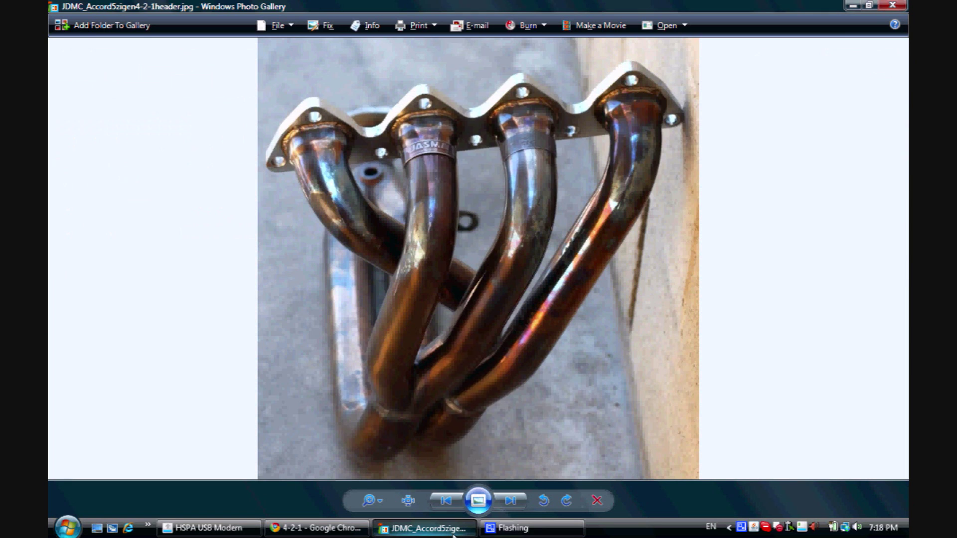